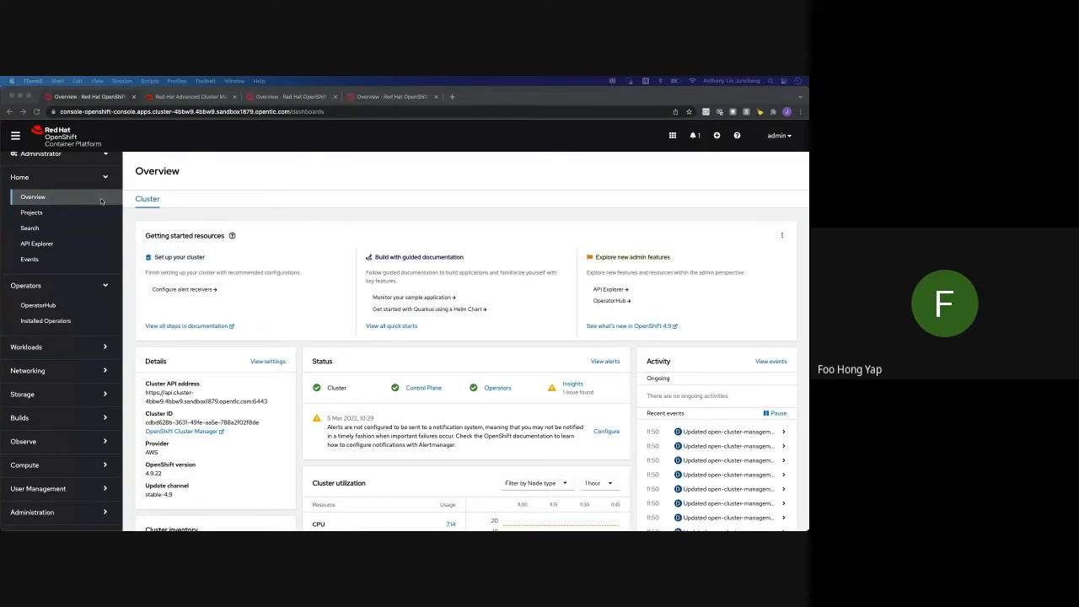
# Inspect the Advanced Cluster Management card in OperatorHub, then check Installed Operators for version 2.4.0, Succeeded
pyautogui.click(54, 310)
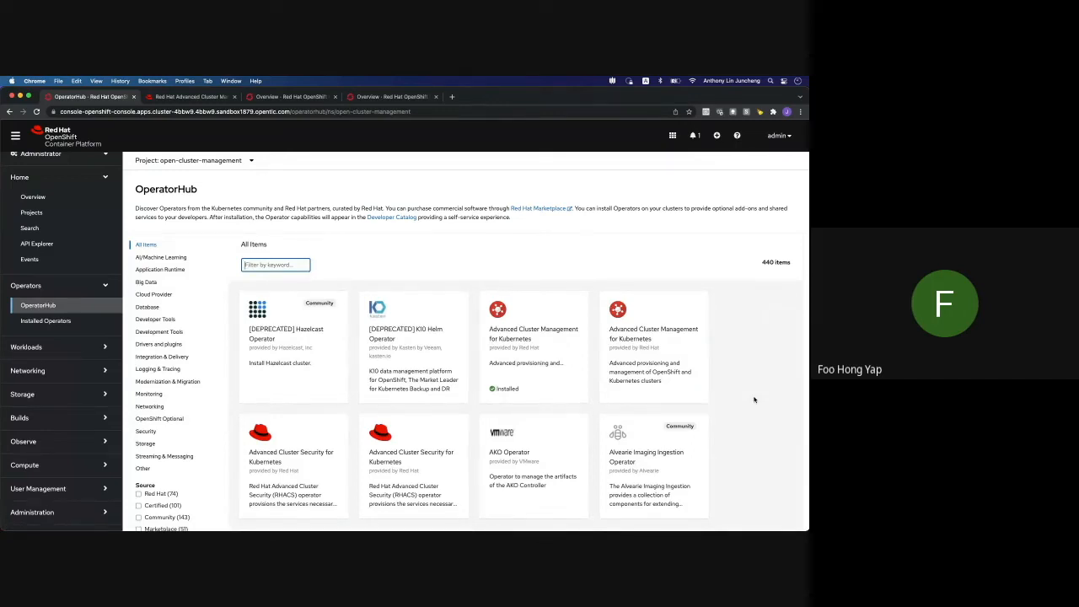
pyautogui.click(569, 374)
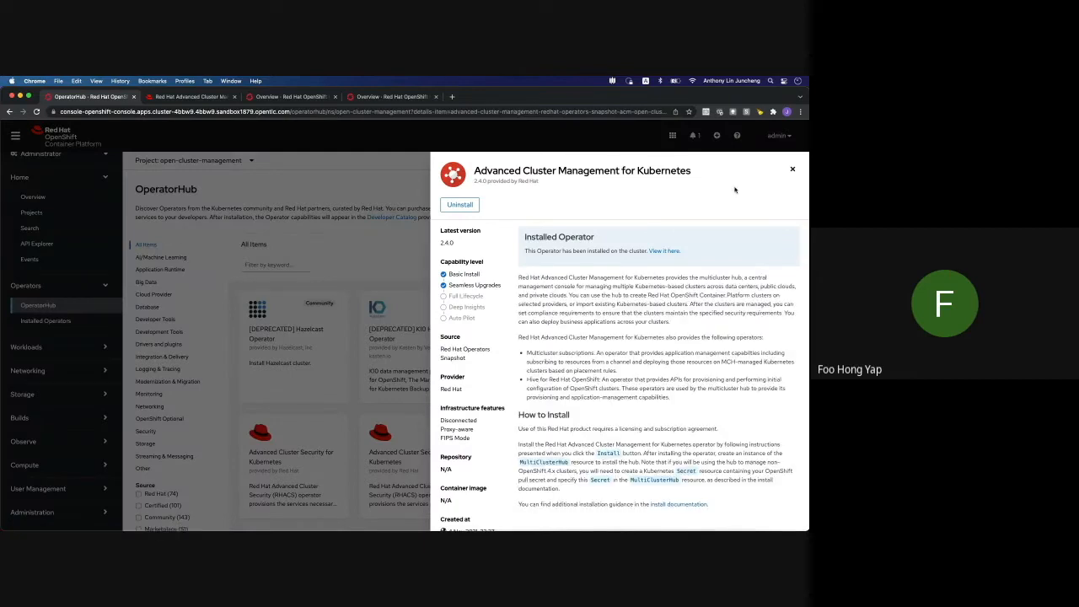
pyautogui.click(793, 170)
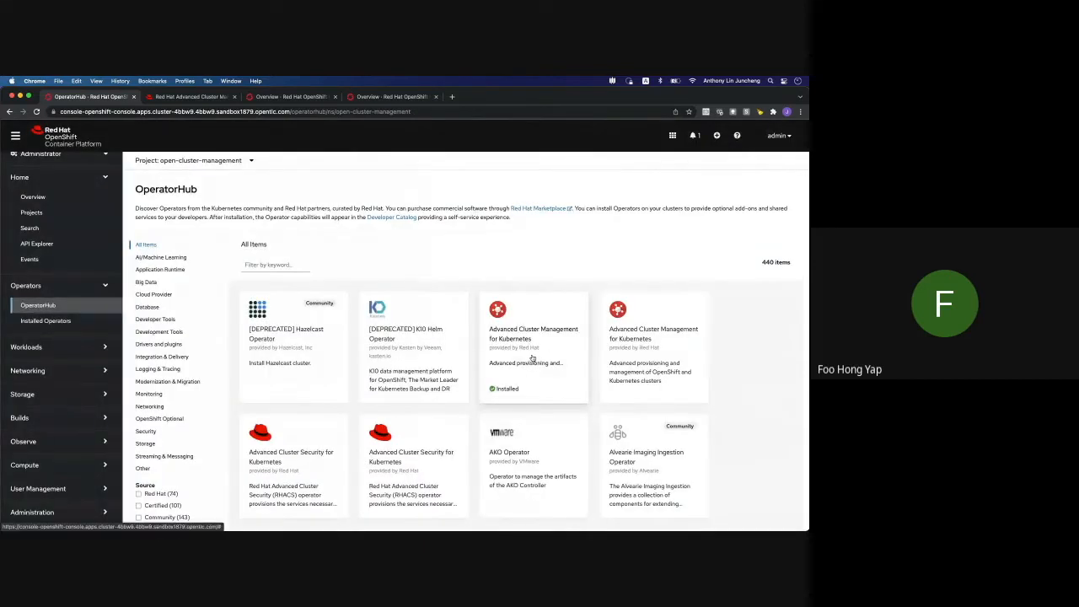
pyautogui.click(559, 396)
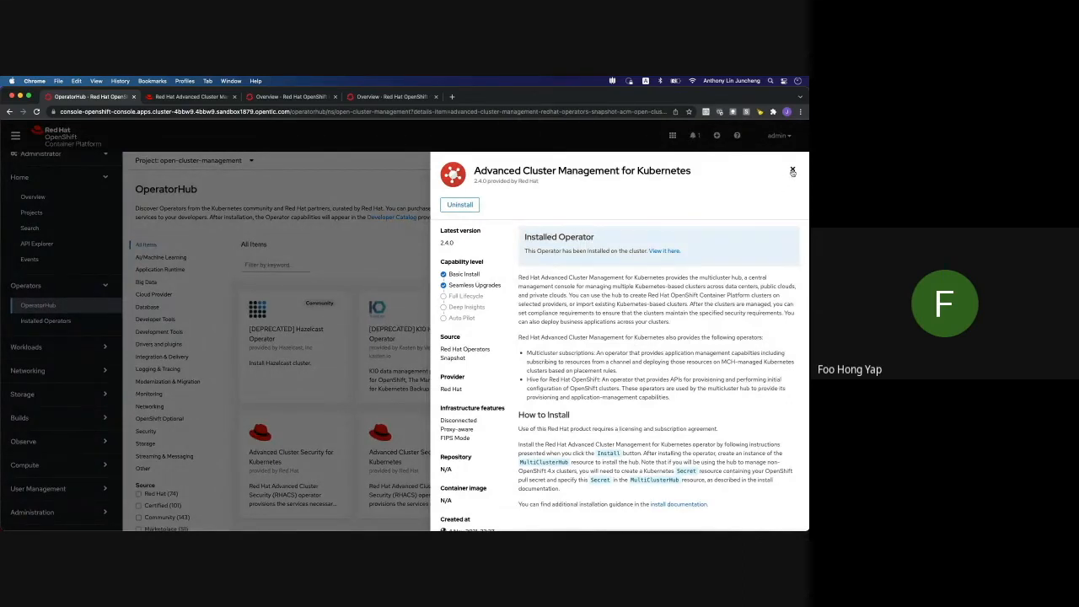
pyautogui.click(792, 170)
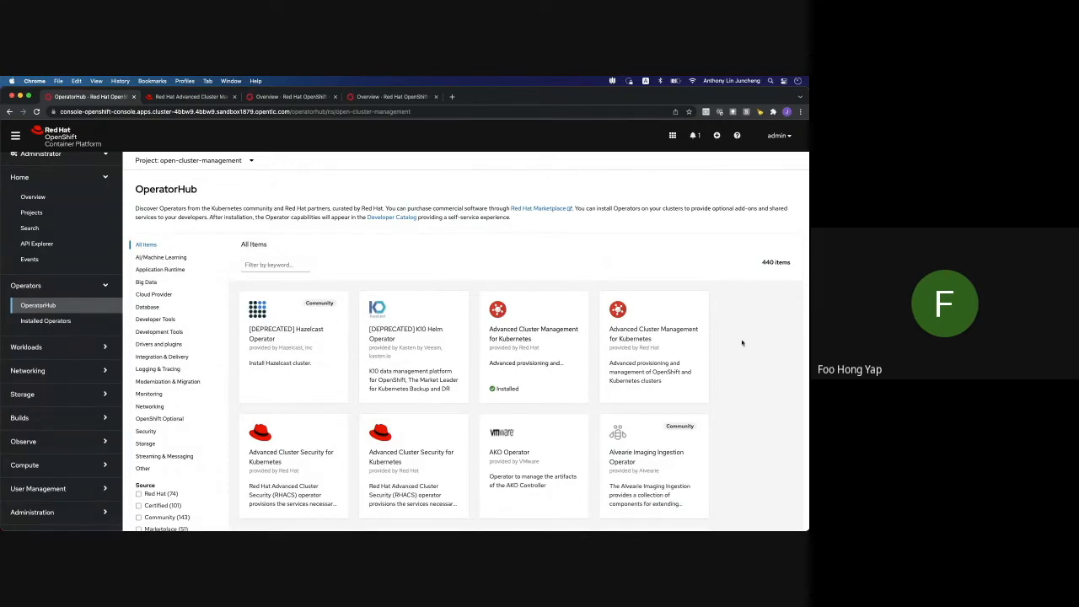
pyautogui.click(45, 321)
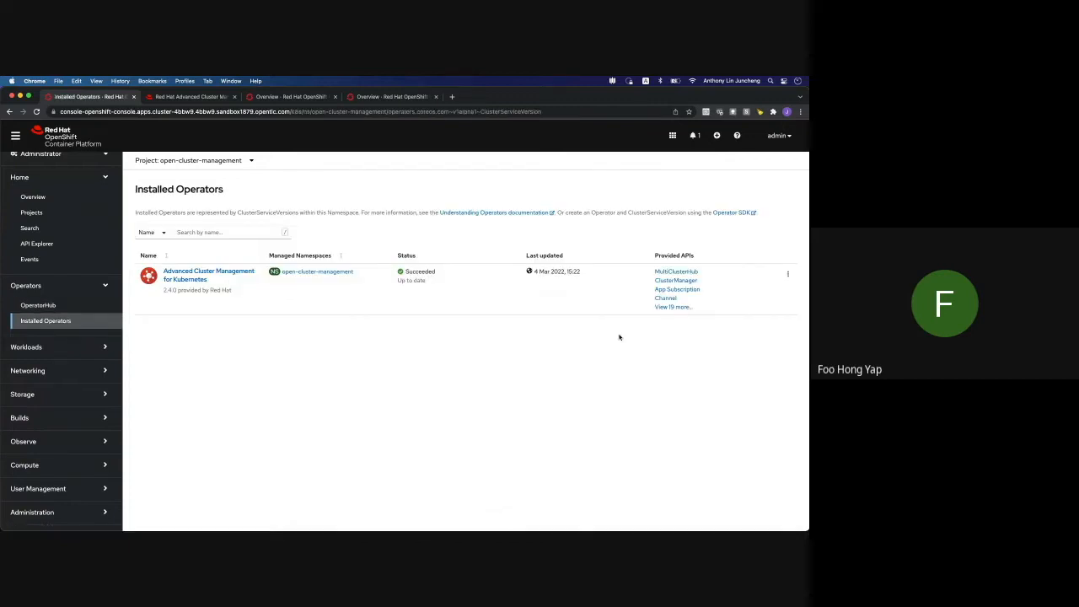
# Open the Create MultiClusterHub form, review its Advanced configuration, and cancel, leaving the running multiclusterhub
pyautogui.click(670, 273)
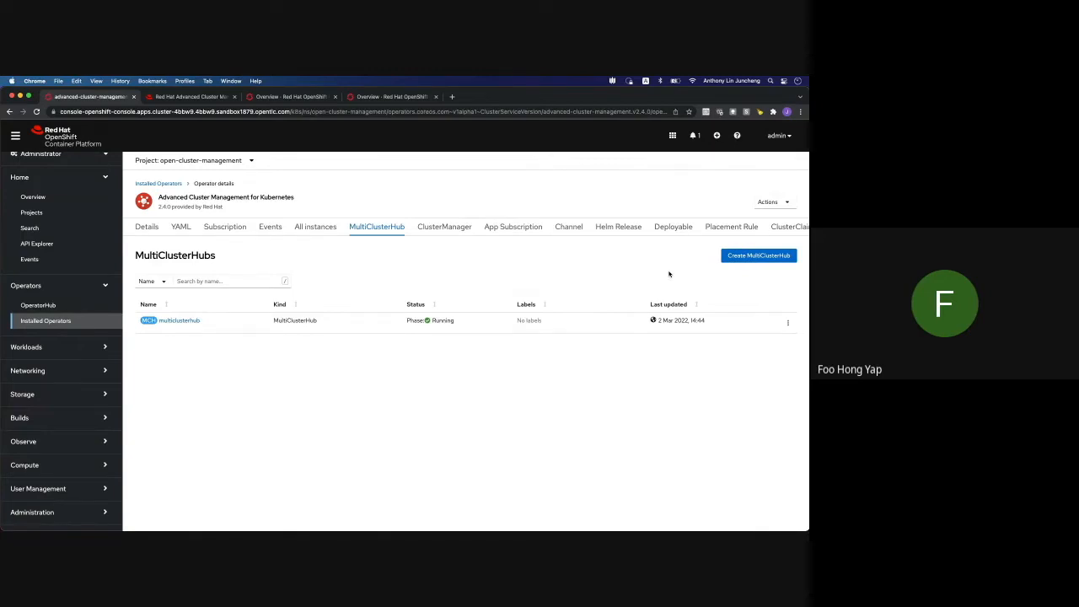
pyautogui.click(739, 257)
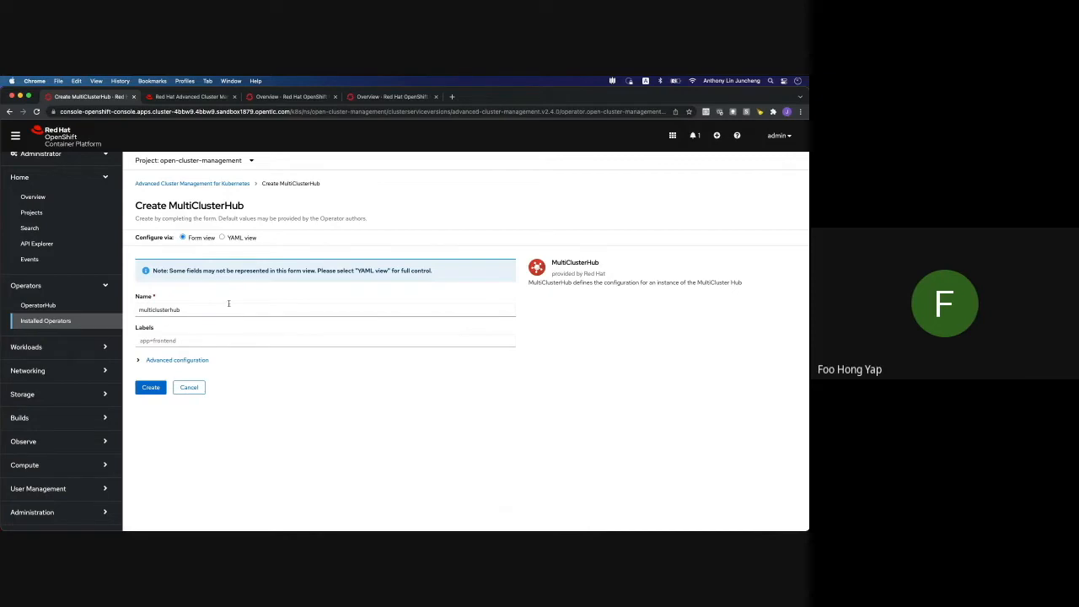
pyautogui.click(139, 363)
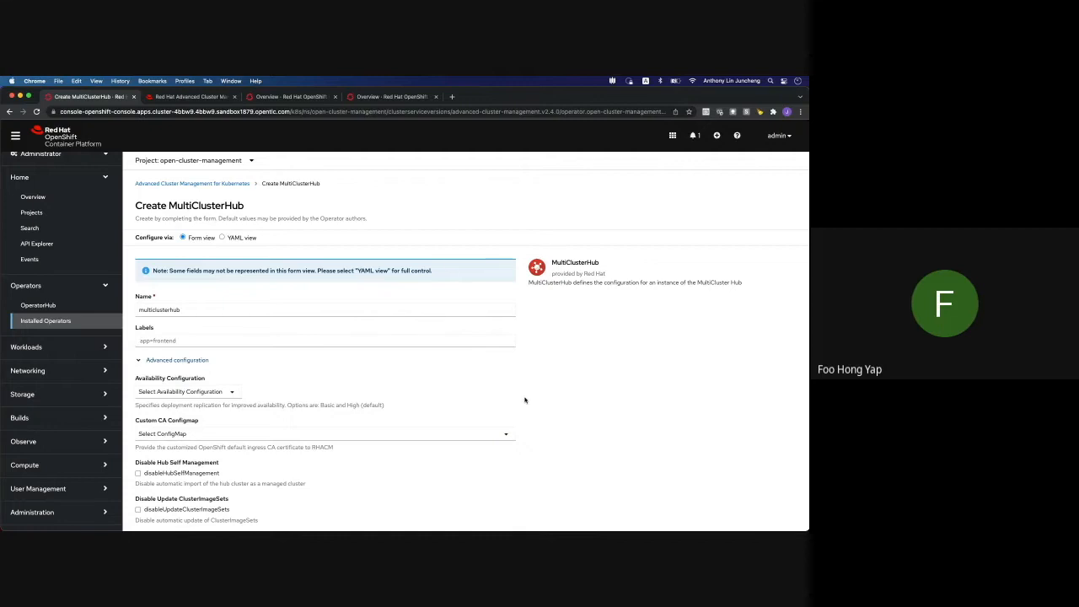
pyautogui.scroll(-3, 524, 399)
pyautogui.scroll(-2, 524, 399)
pyautogui.scroll(5, 524, 400)
pyautogui.scroll(1, 525, 399)
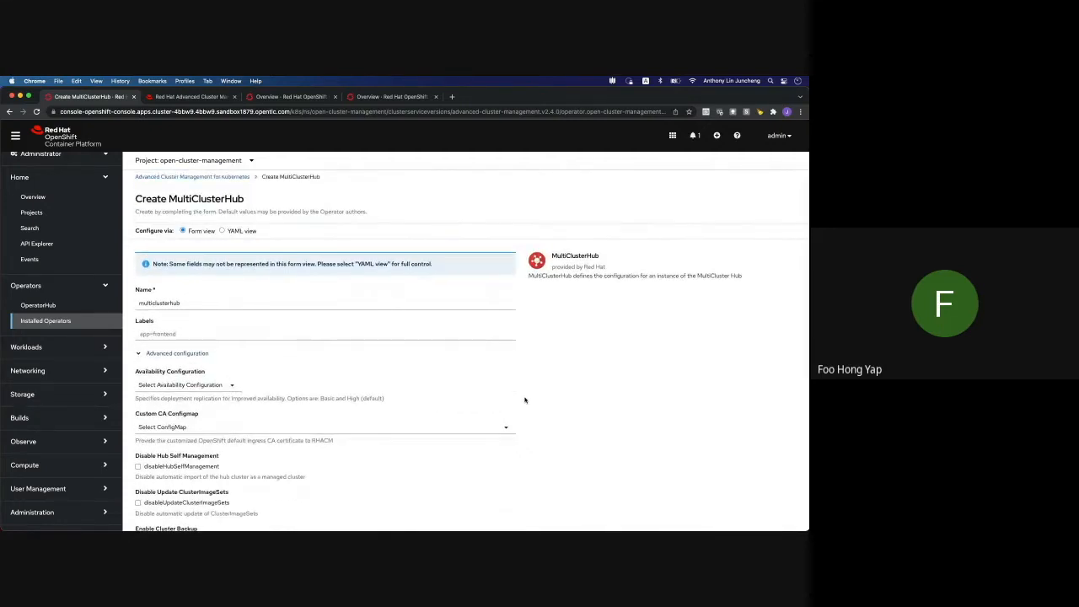
pyautogui.scroll(-7, 525, 400)
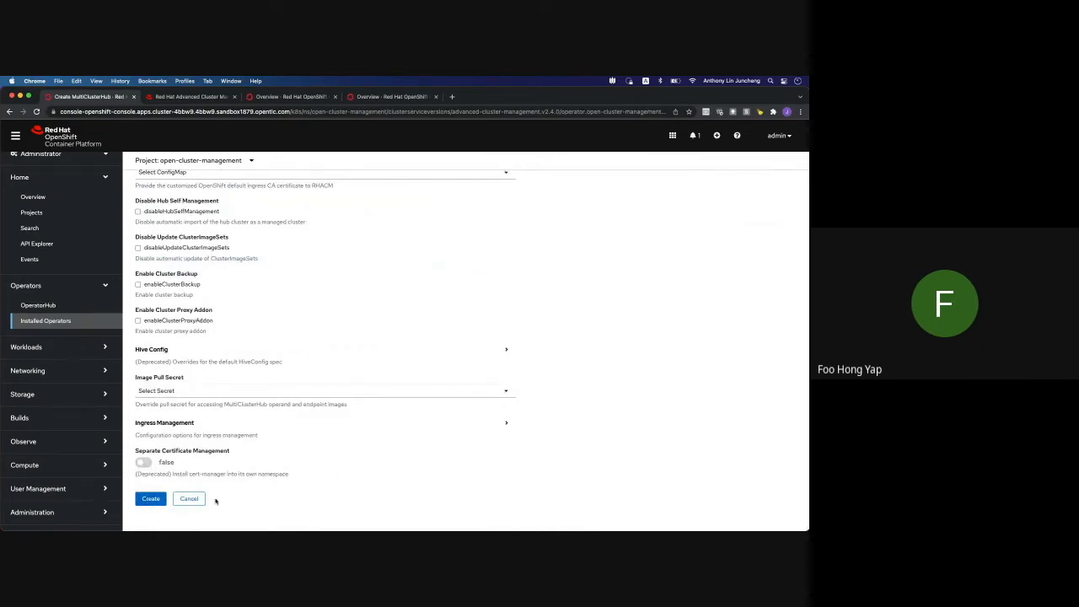
pyautogui.click(191, 499)
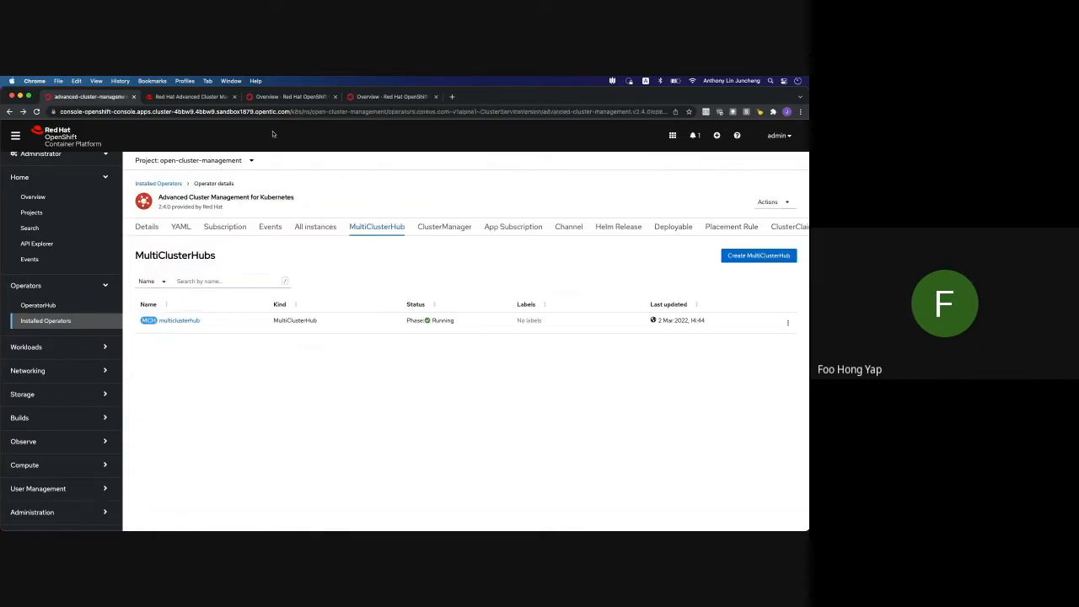
# Switch to the ACM console and view Infrastructure > Clusters, showing local-cluster as Ready
pyautogui.click(210, 97)
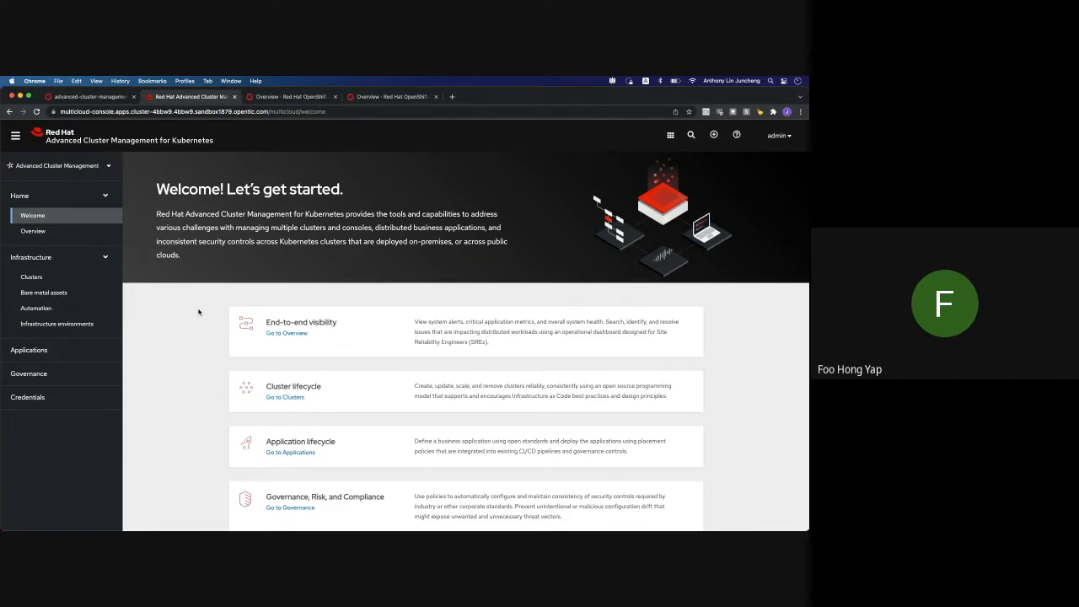
pyautogui.click(97, 278)
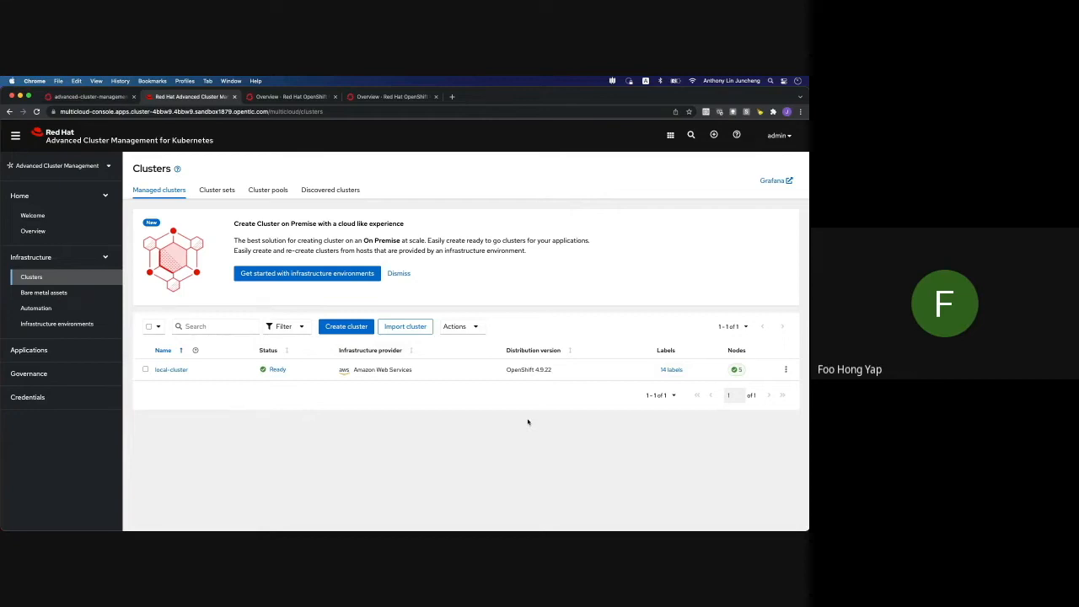
pyautogui.press('super+Tab')
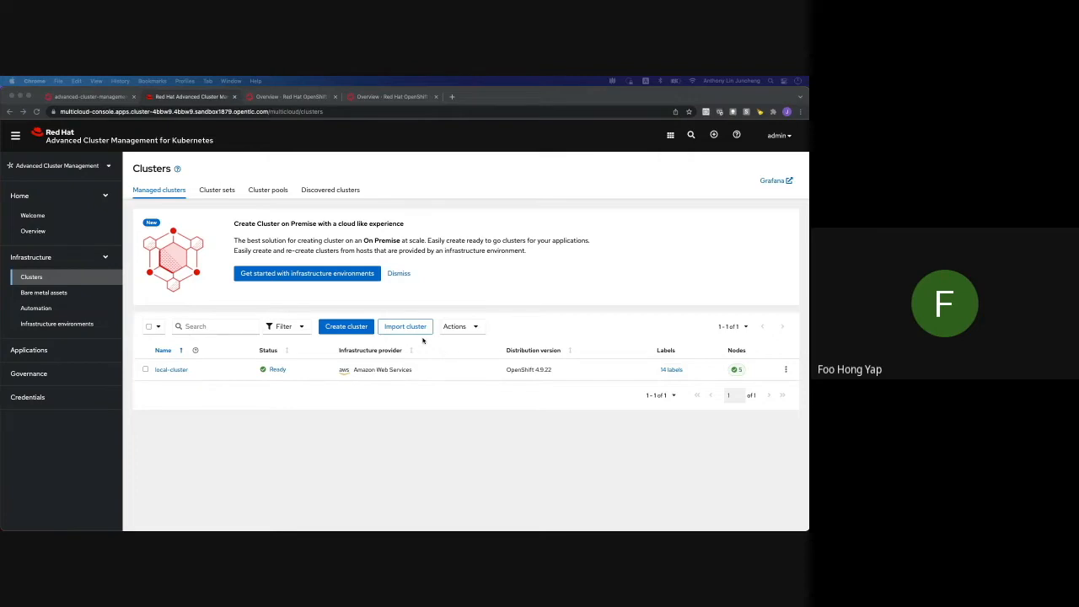
# Begin importing a cluster named aws-ocp-cluster1 with the label environment=dev
pyautogui.click(419, 338)
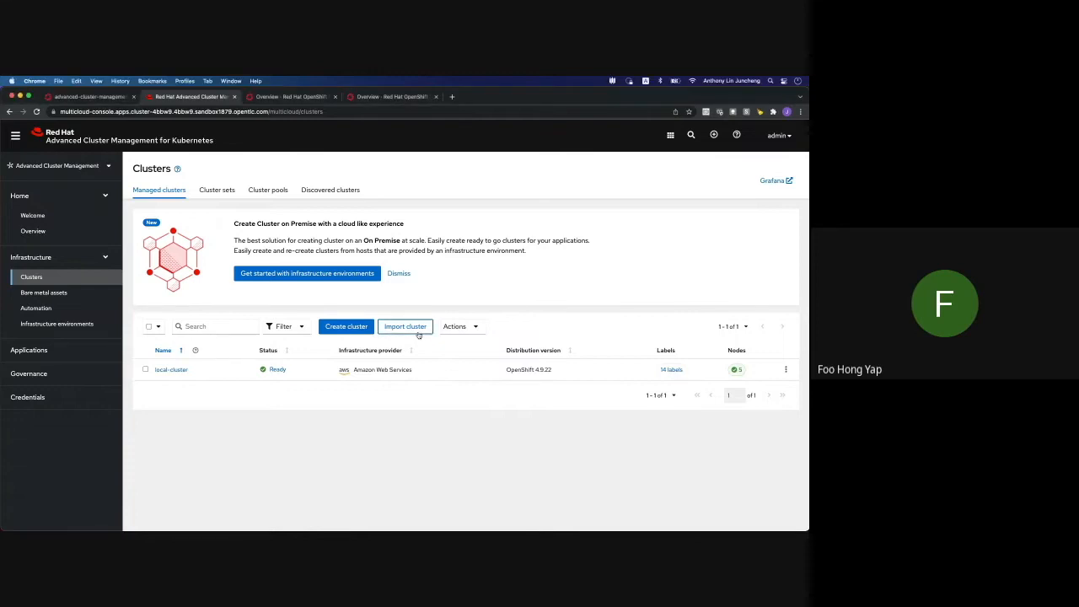
pyautogui.click(419, 331)
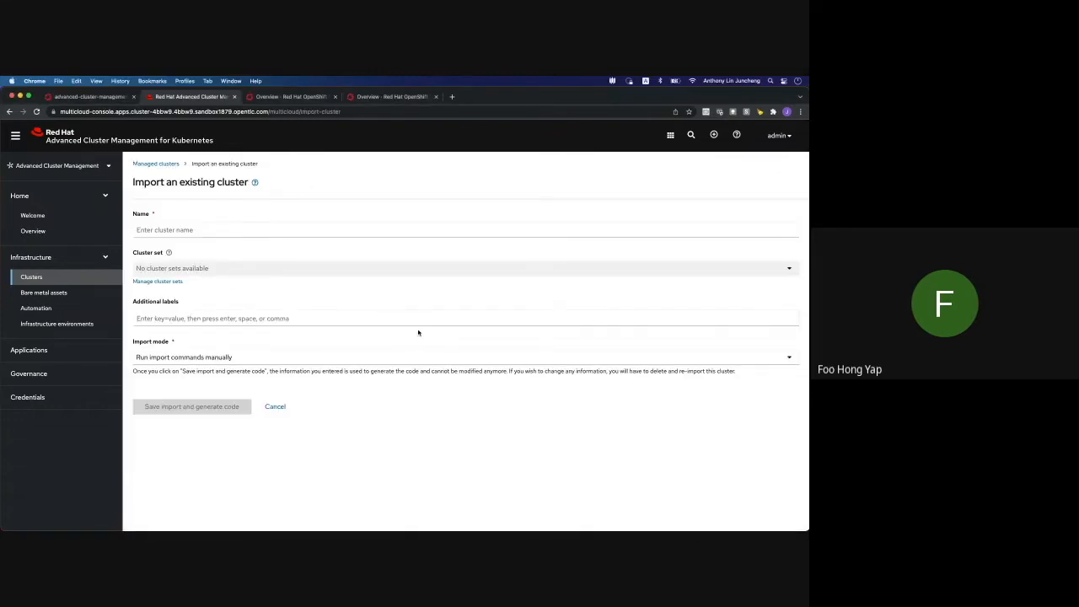
pyautogui.click(337, 229)
pyautogui.click(173, 264)
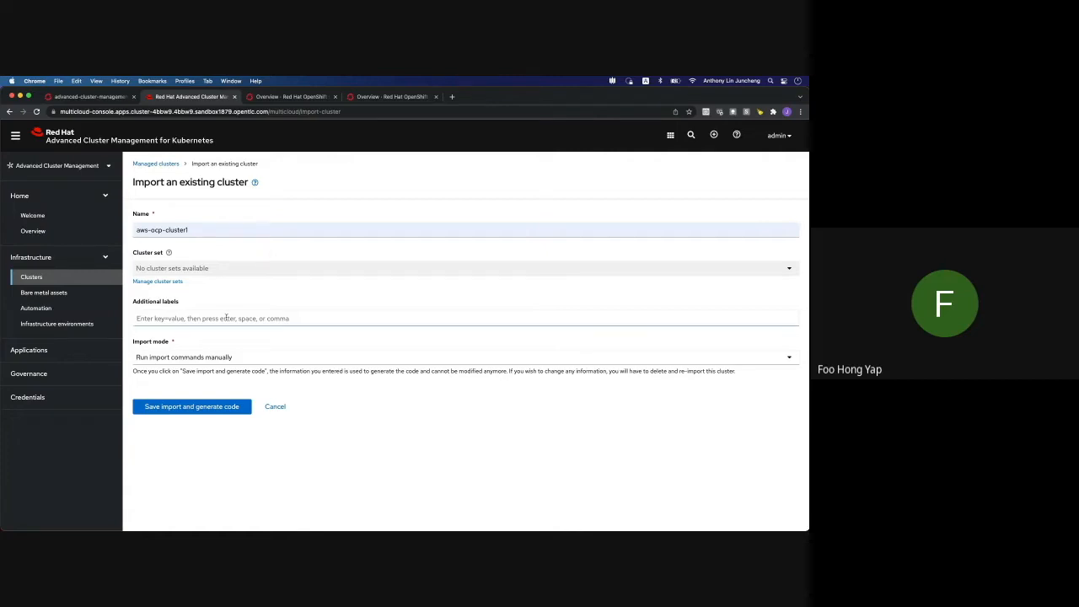
pyautogui.click(226, 318)
pyautogui.click(181, 338)
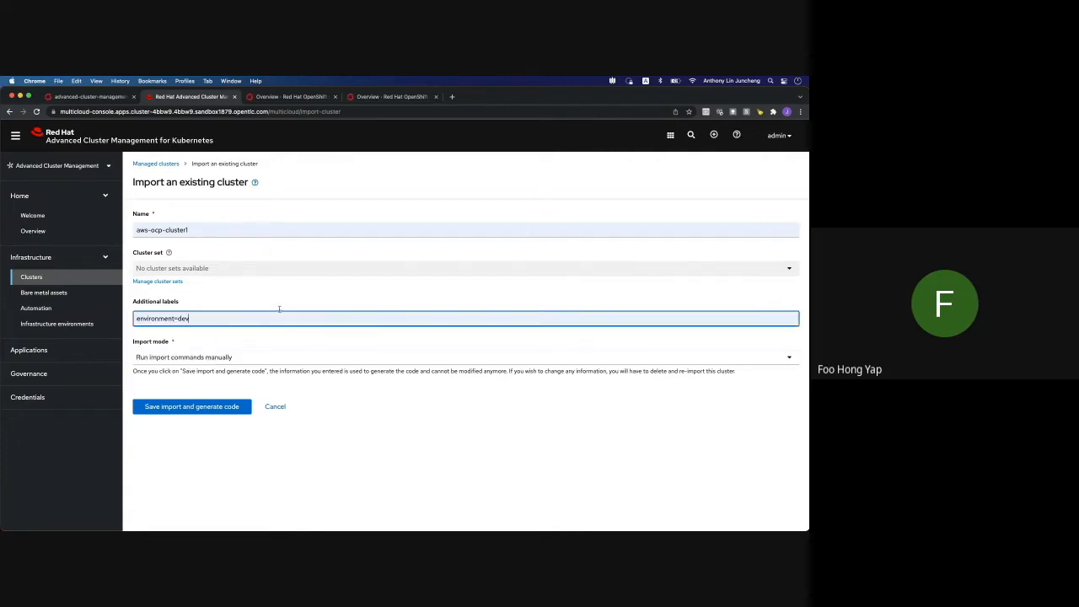
pyautogui.click(300, 296)
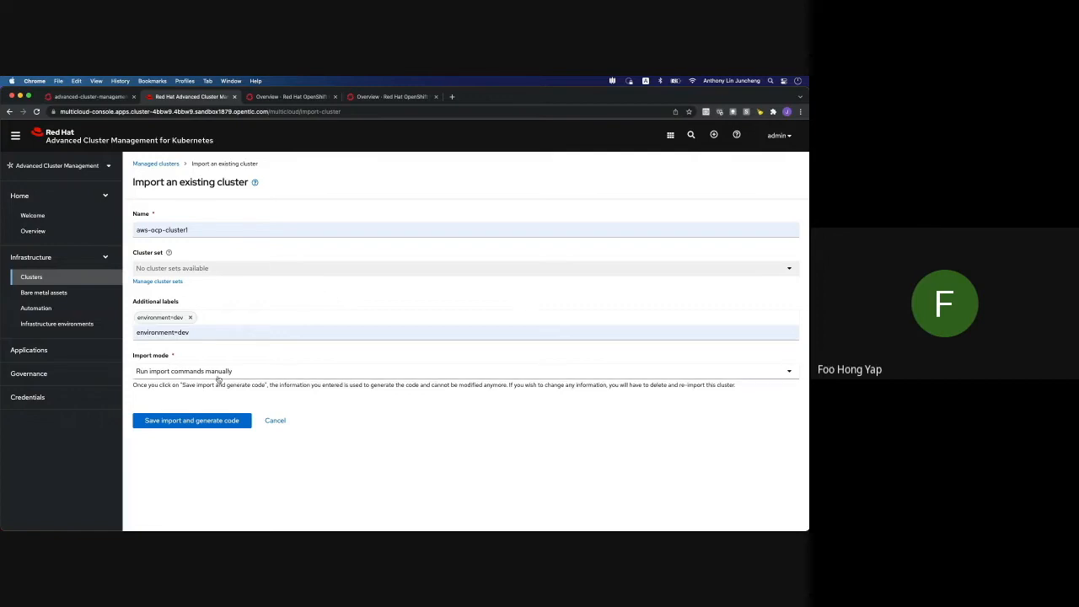
# Save the import to generate the code and copy the import command
pyautogui.click(203, 424)
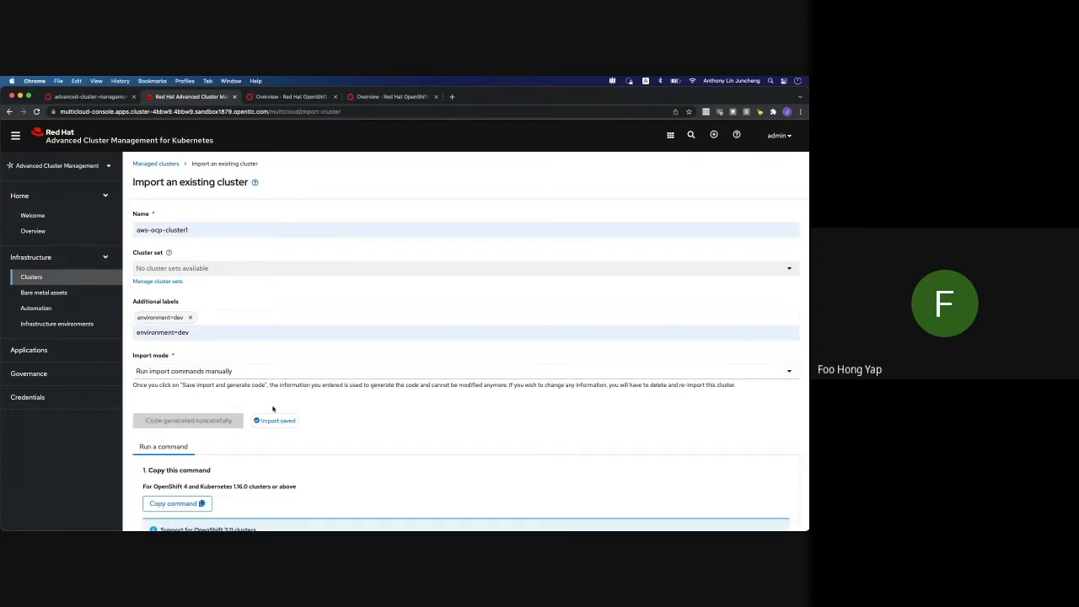
pyautogui.scroll(-2, 411, 438)
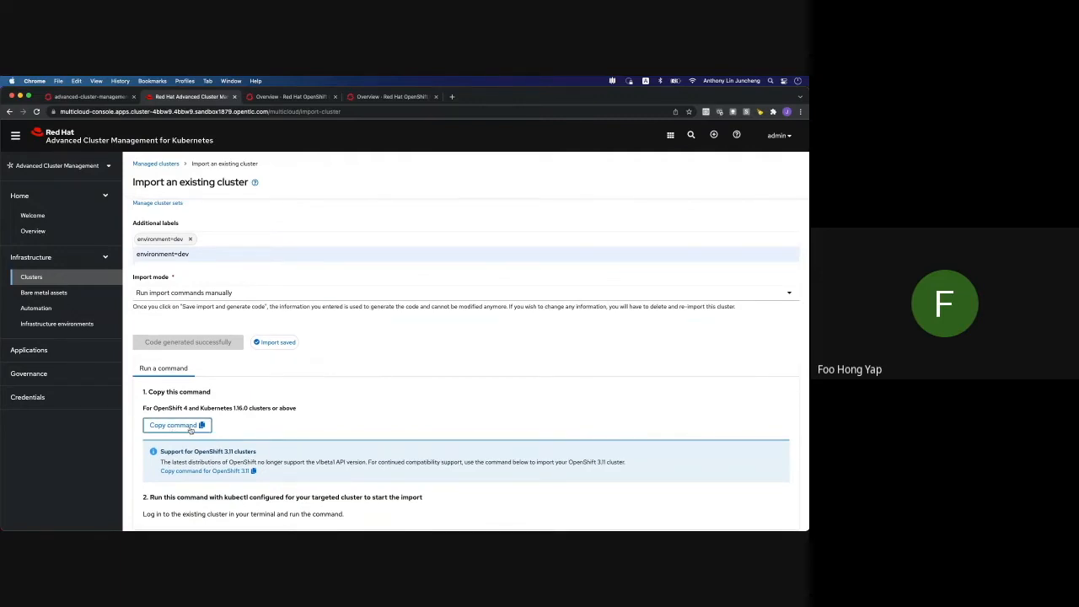
pyautogui.click(191, 427)
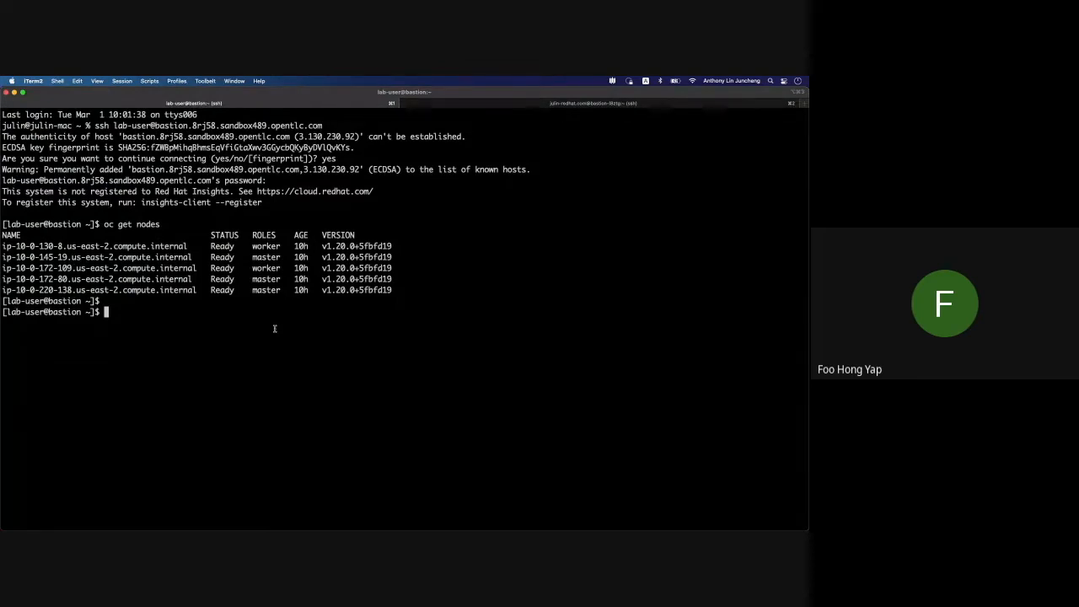
# Paste and run the copied import command in the iTerm2 SSH session, then return to Chrome
pyautogui.press('super+v')
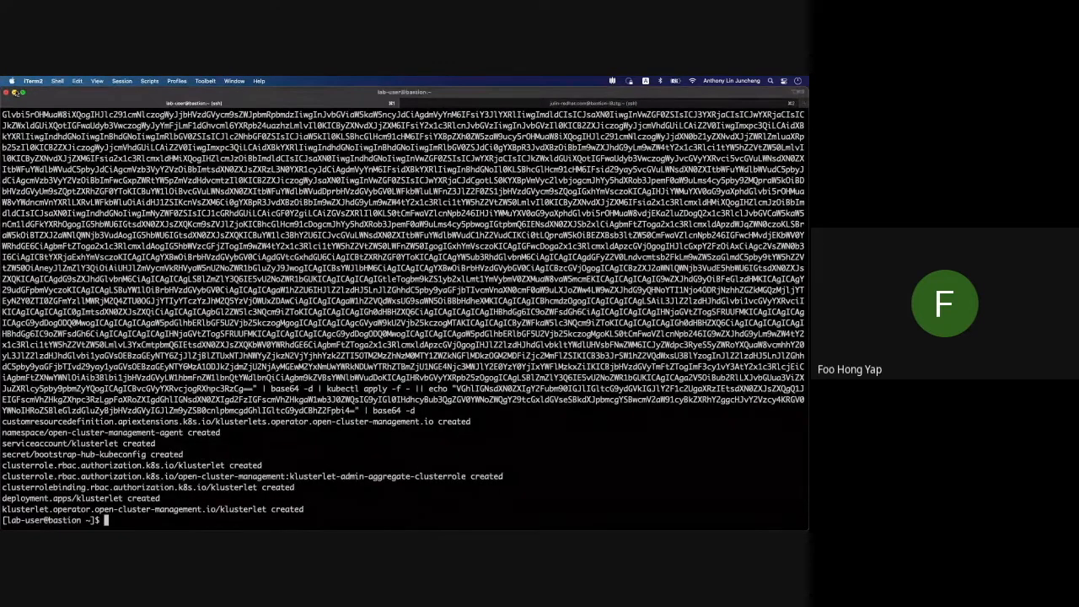
pyautogui.press('super+Tab')
pyautogui.click(69, 278)
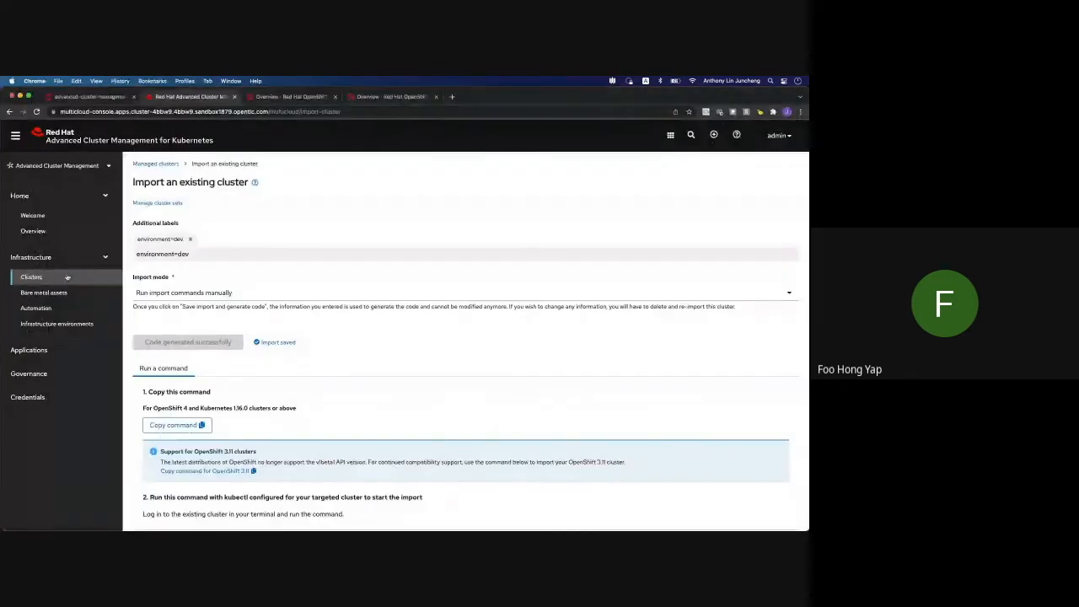
# Begin importing another existing cluster, naming it azure-ocp-cluster-1
pyautogui.click(68, 278)
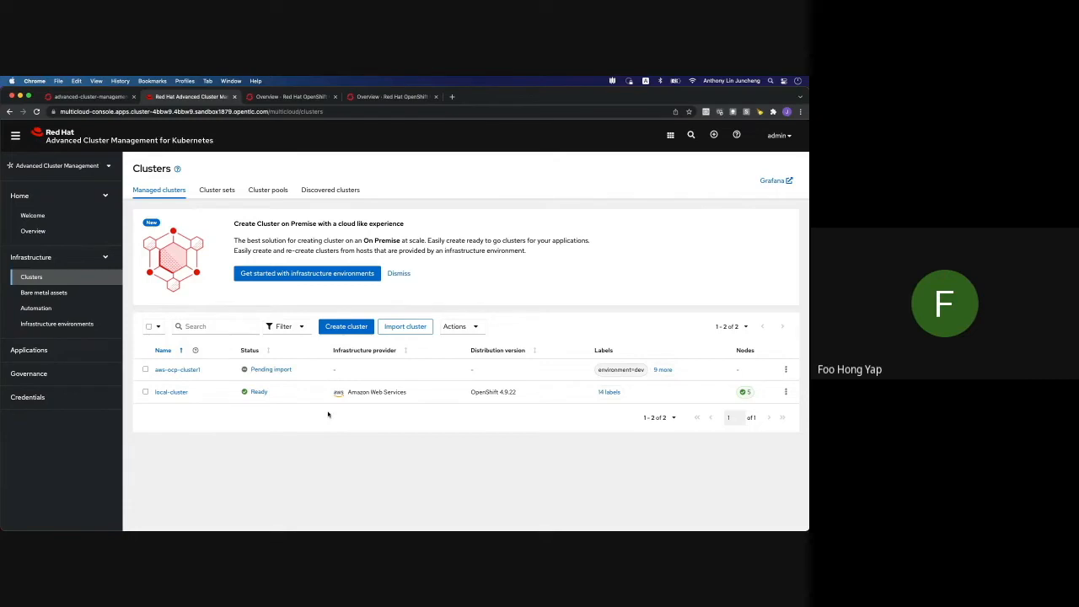
pyautogui.click(405, 327)
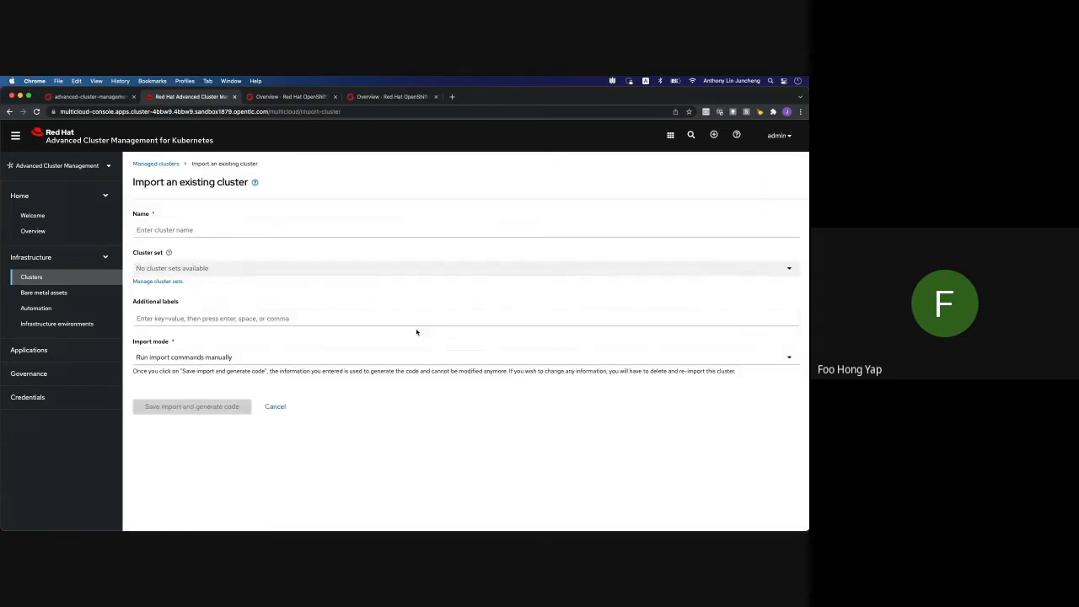
pyautogui.click(346, 233)
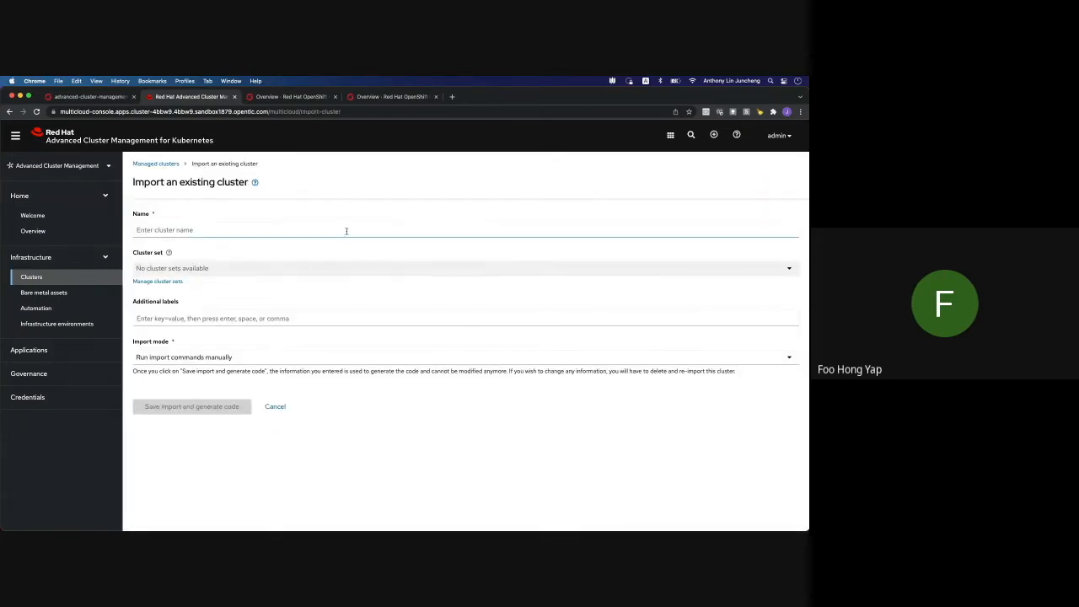
pyautogui.click(345, 230)
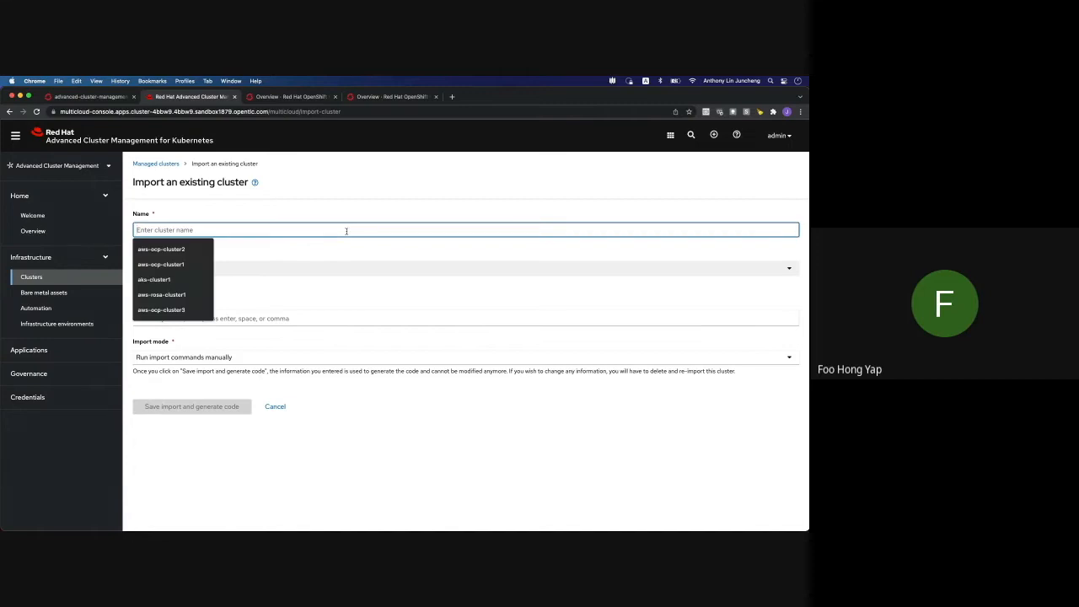
pyautogui.write('azure-o')
pyautogui.write('cp-cluster')
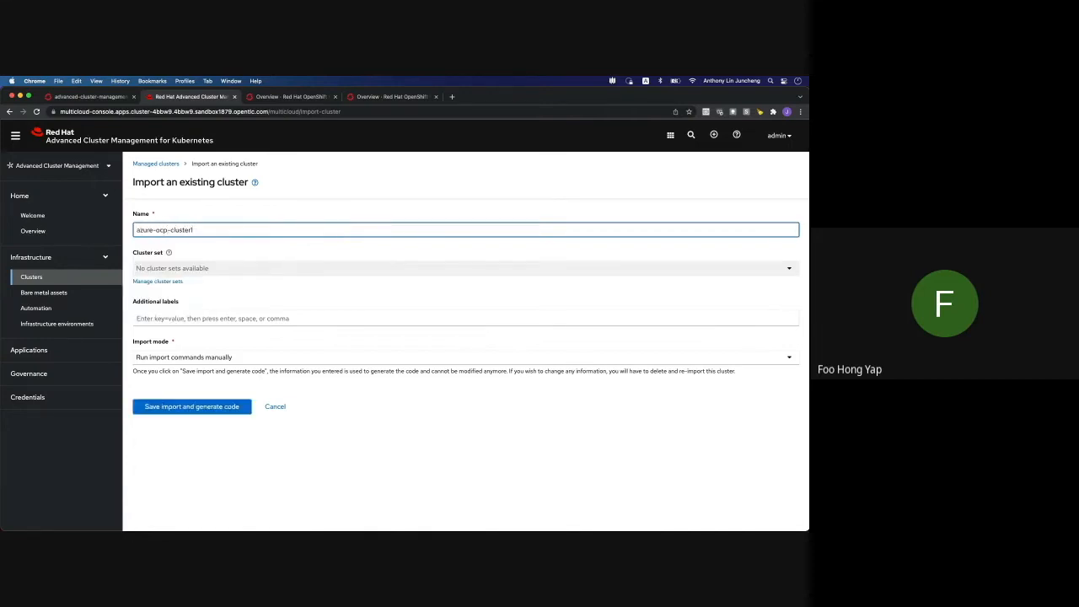
pyautogui.write('-')
# Add the environment=qa label, save the import, and copy the generated import command
pyautogui.click(210, 317)
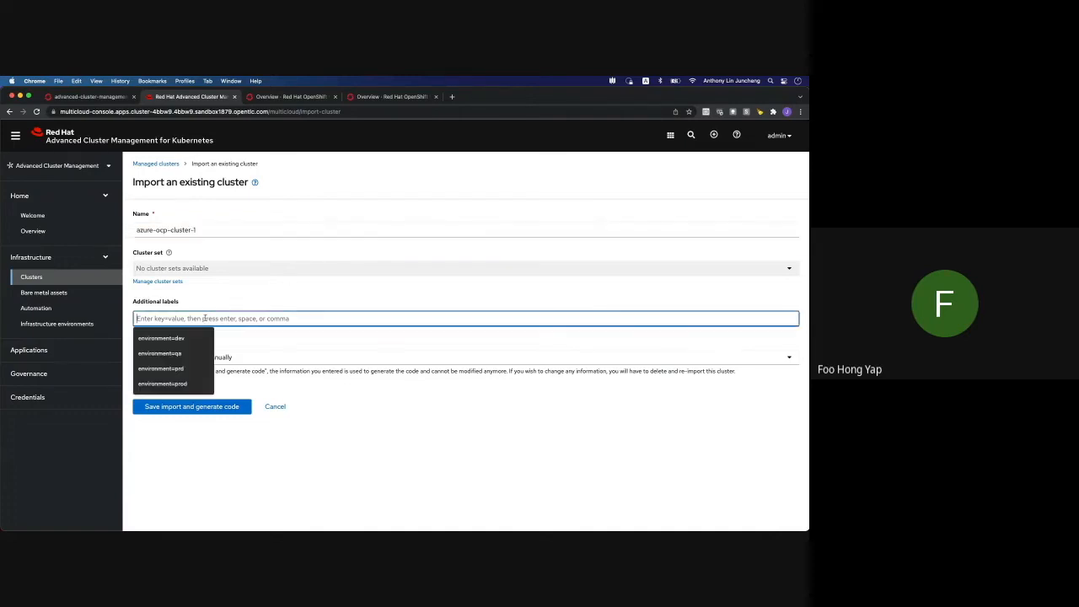
pyautogui.click(190, 353)
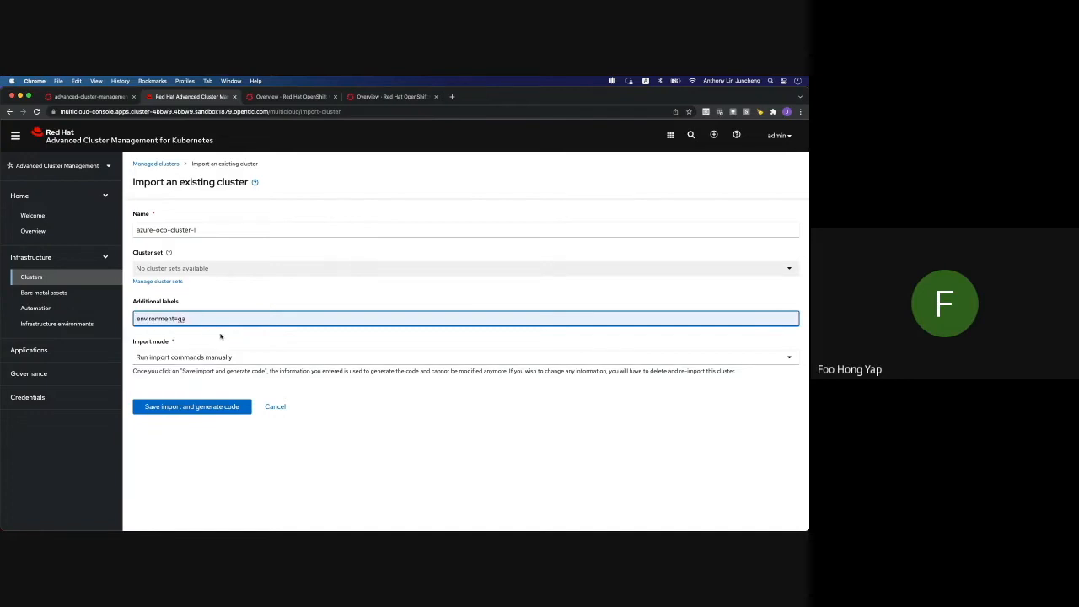
pyautogui.press('Return')
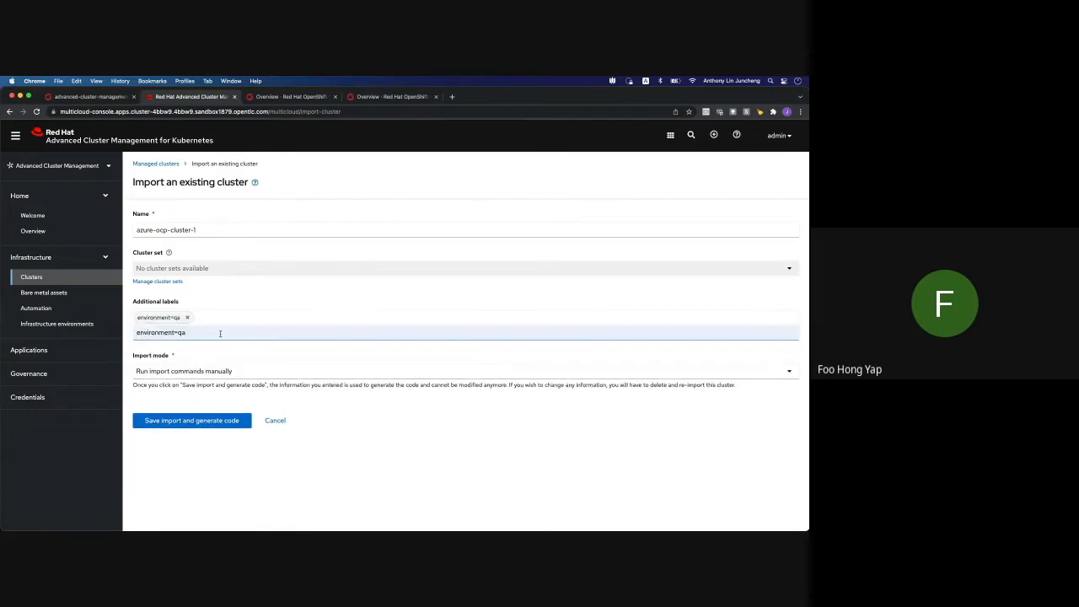
pyautogui.click(236, 422)
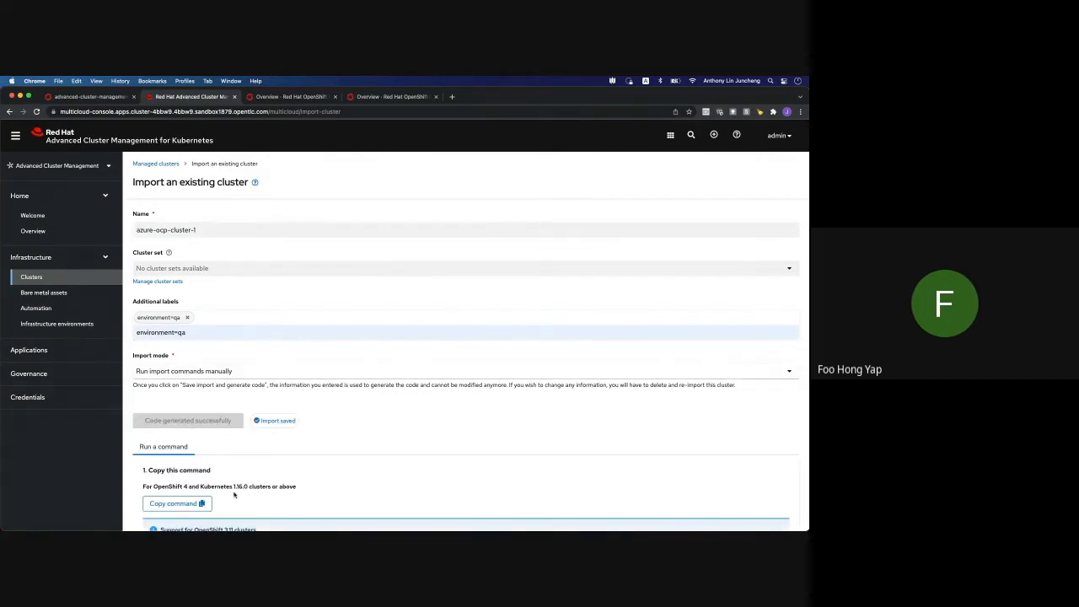
pyautogui.click(184, 505)
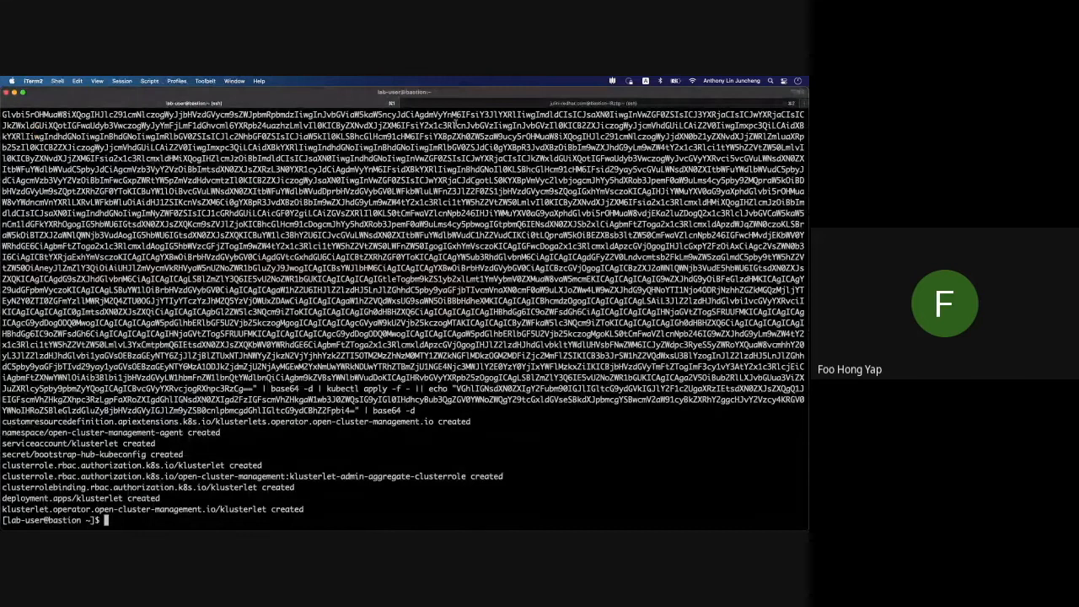
# Paste and run the import command in the Azure cluster's iTerm tab, then return to the browser
pyautogui.click(453, 103)
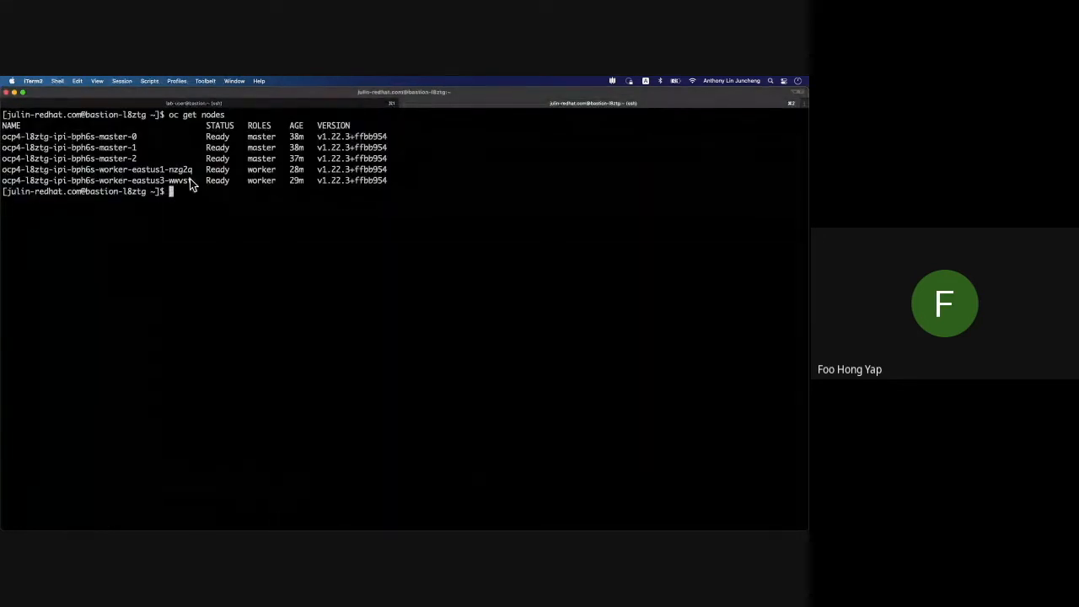
pyautogui.press('super+v')
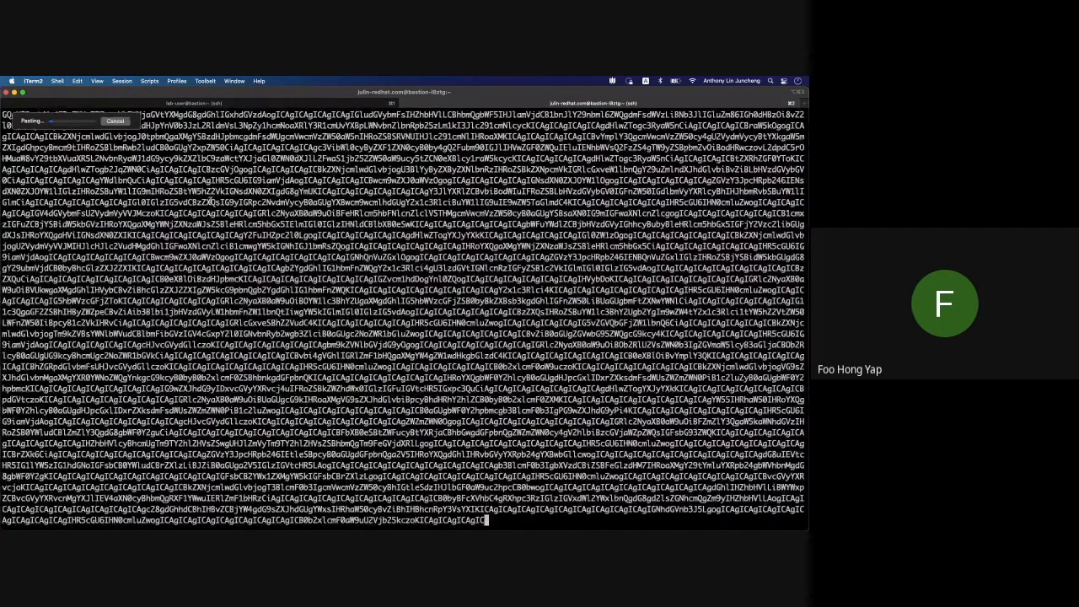
pyautogui.press('Return')
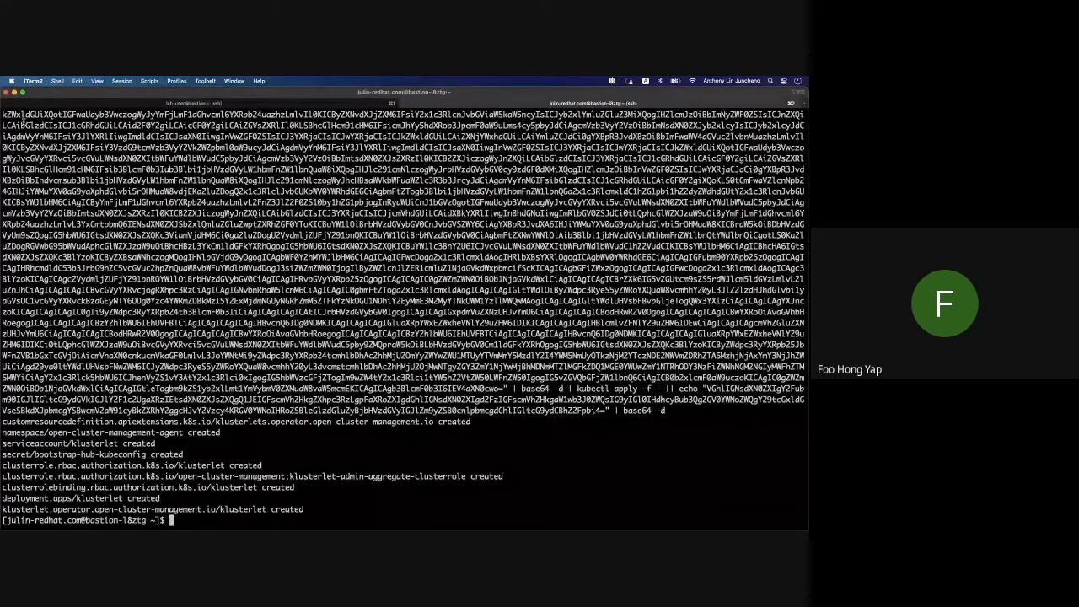
pyautogui.click(14, 92)
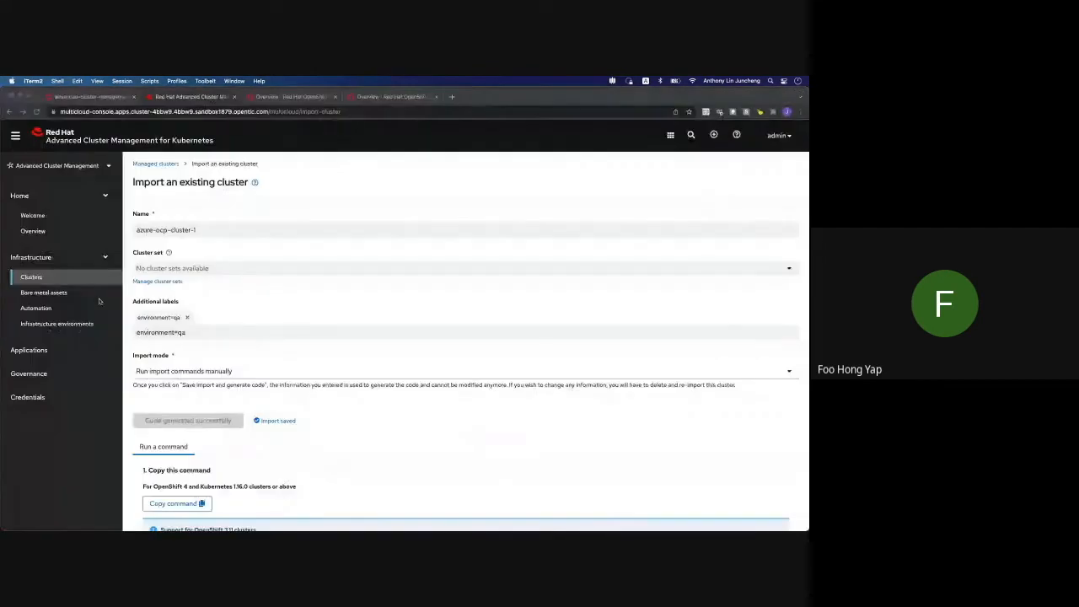
# Check azure-ocp-cluster-1 is Ready under Clusters, then open the Credentials page listing the aws credential
pyautogui.click(62, 280)
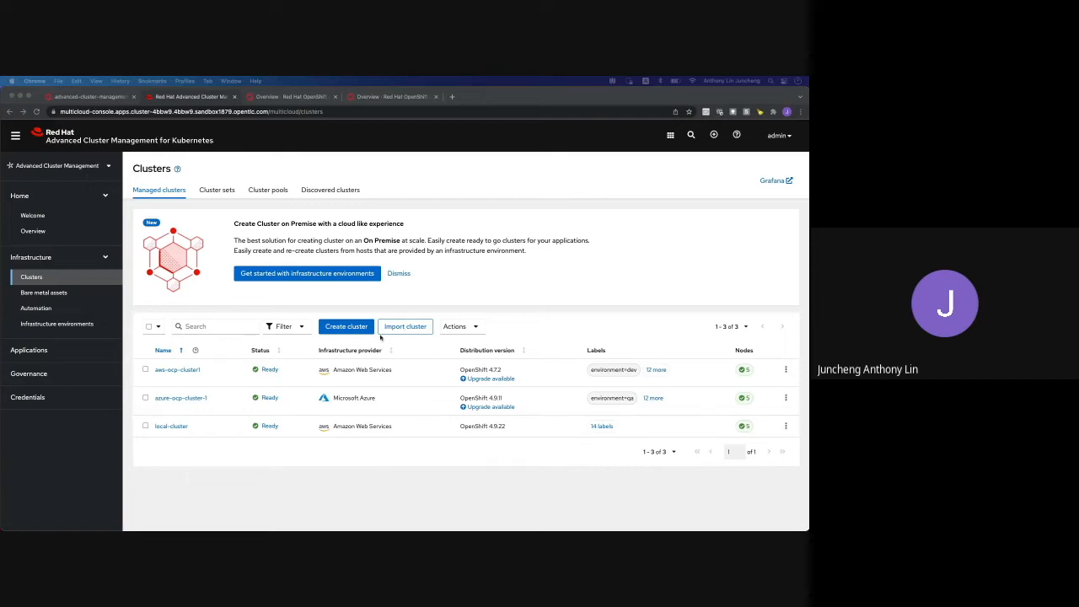
pyautogui.click(354, 331)
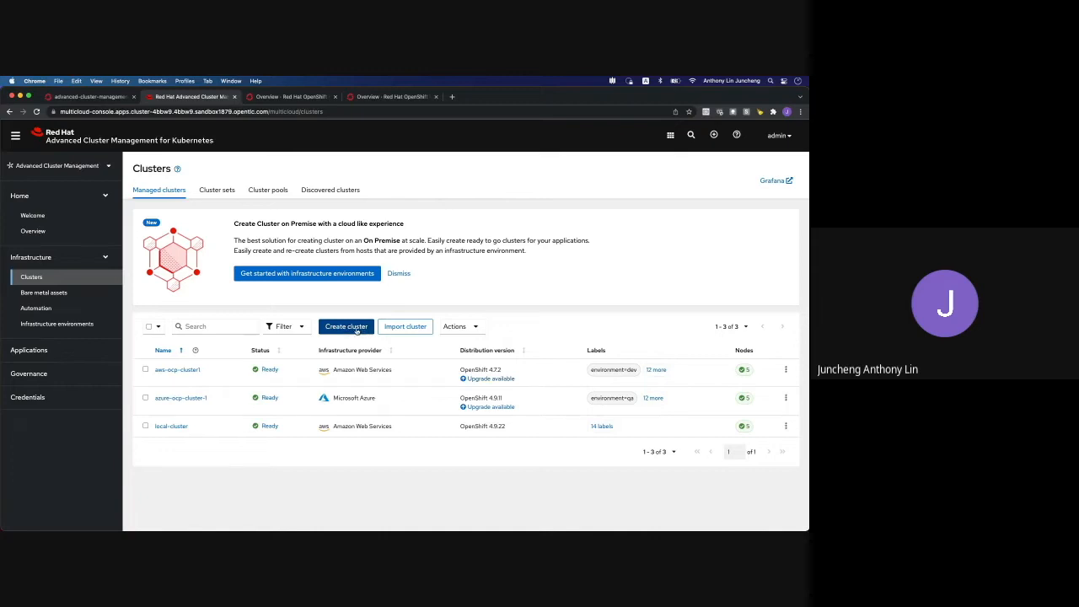
pyautogui.click(30, 397)
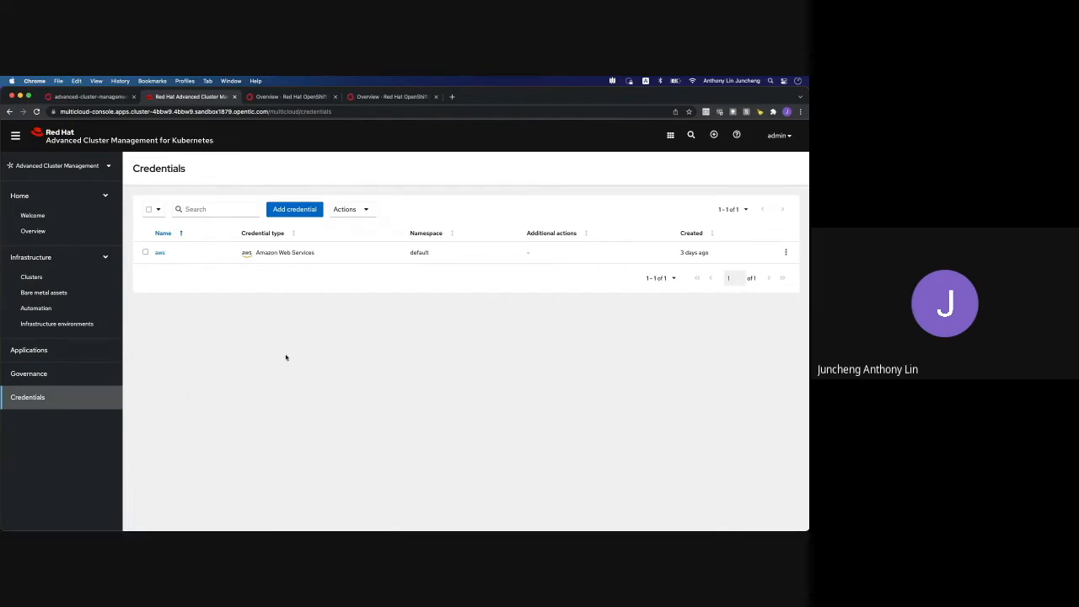
# Review the aws credential's details, then return to Clusters showing all three clusters Ready
pyautogui.click(160, 253)
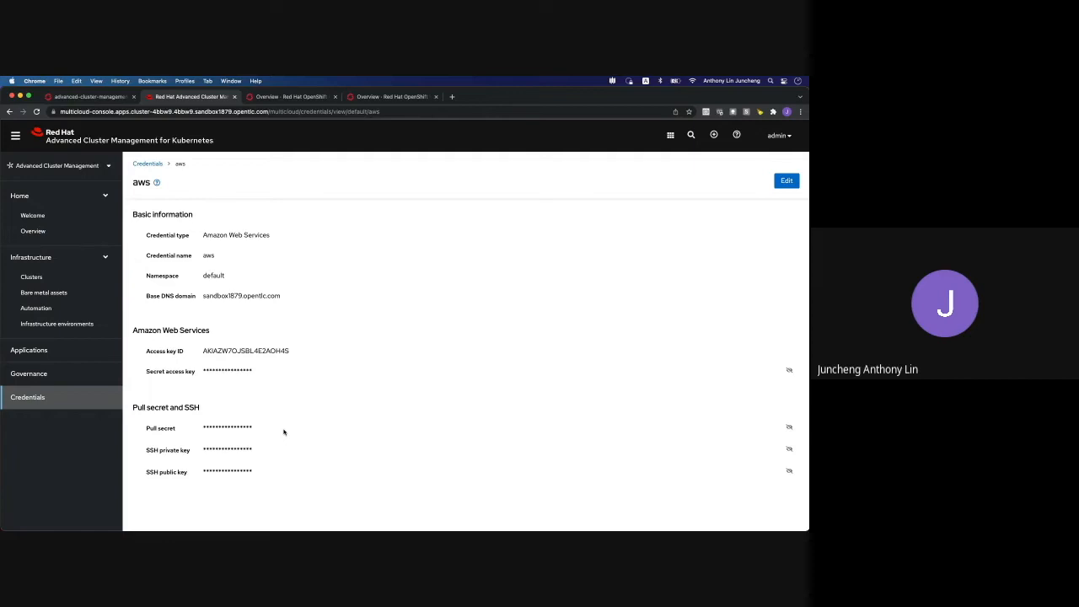
pyautogui.click(93, 280)
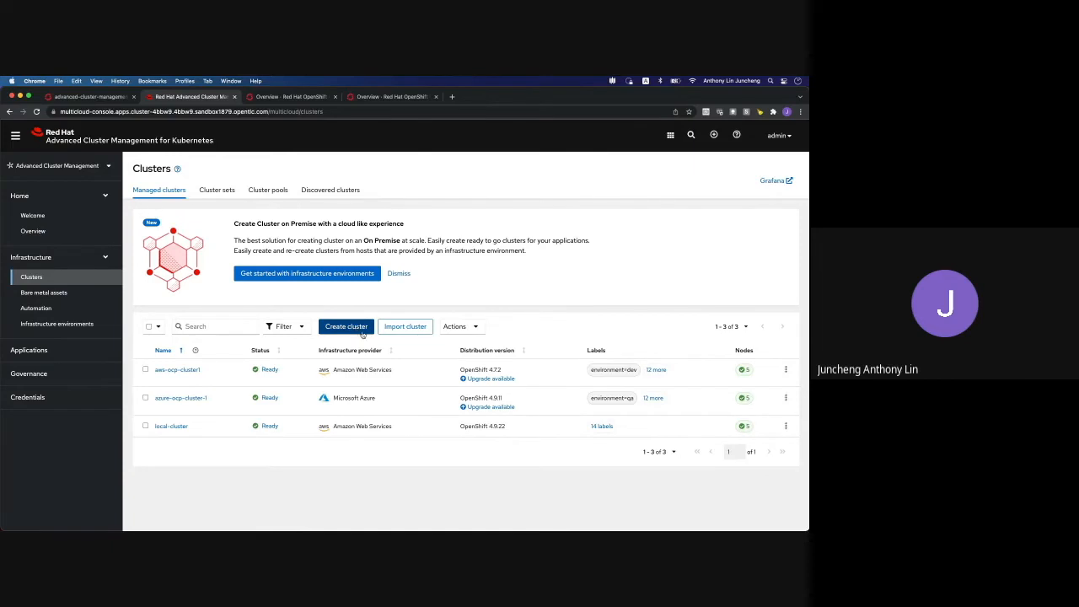
# Create a cluster on Amazon Web Services with the aws credential and advance to Cluster details
pyautogui.click(363, 334)
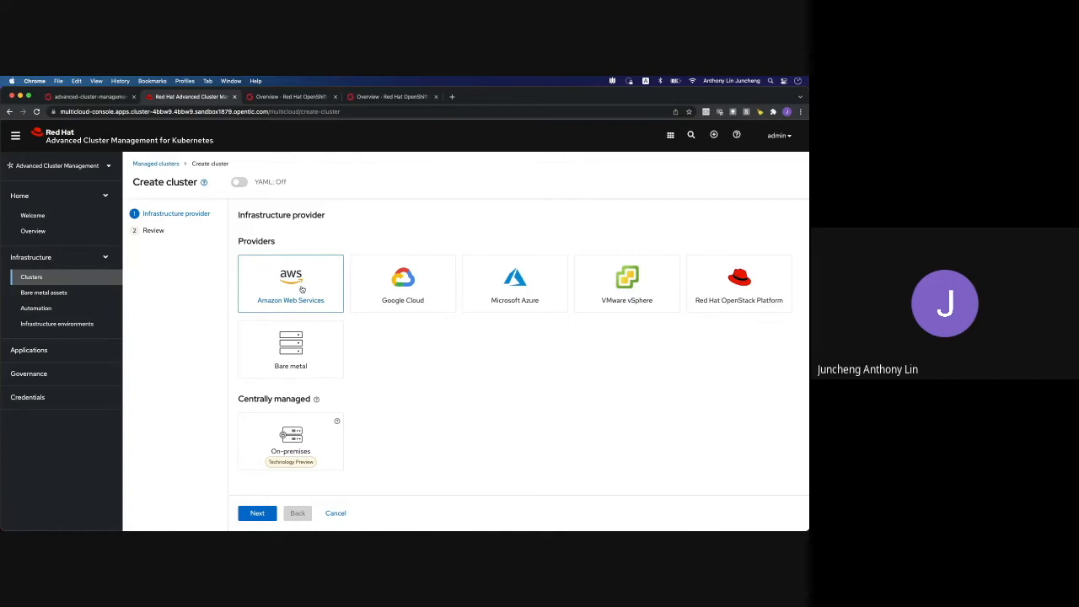
pyautogui.click(302, 289)
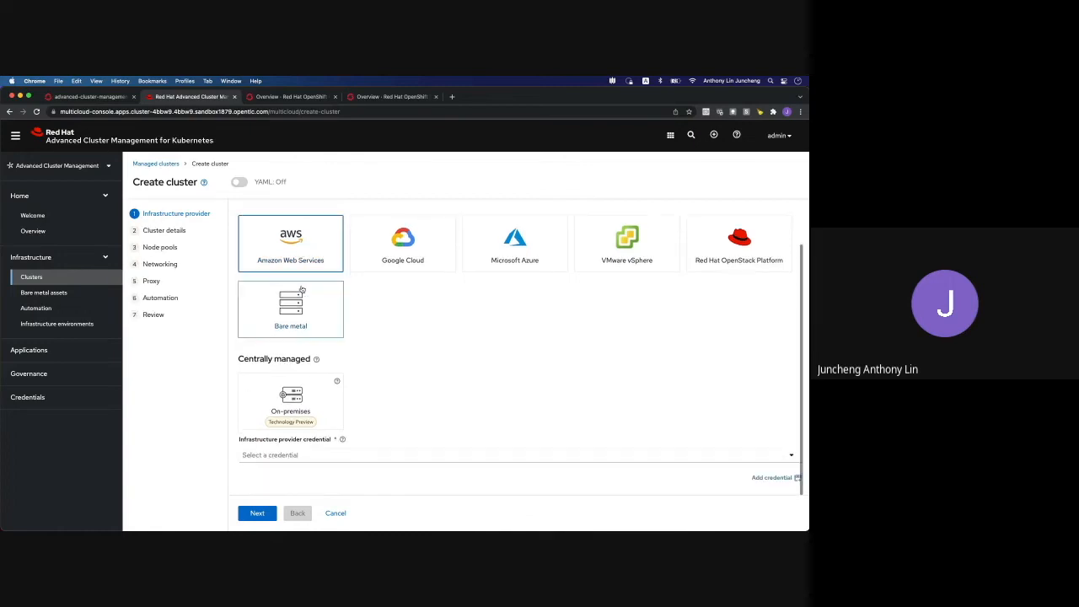
pyautogui.click(352, 455)
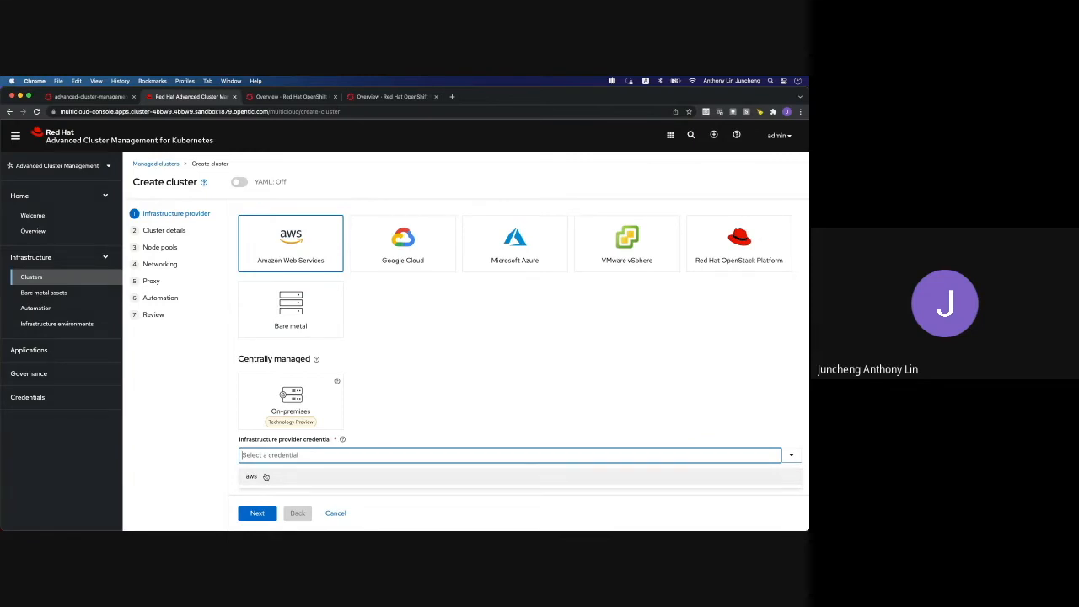
pyautogui.click(265, 477)
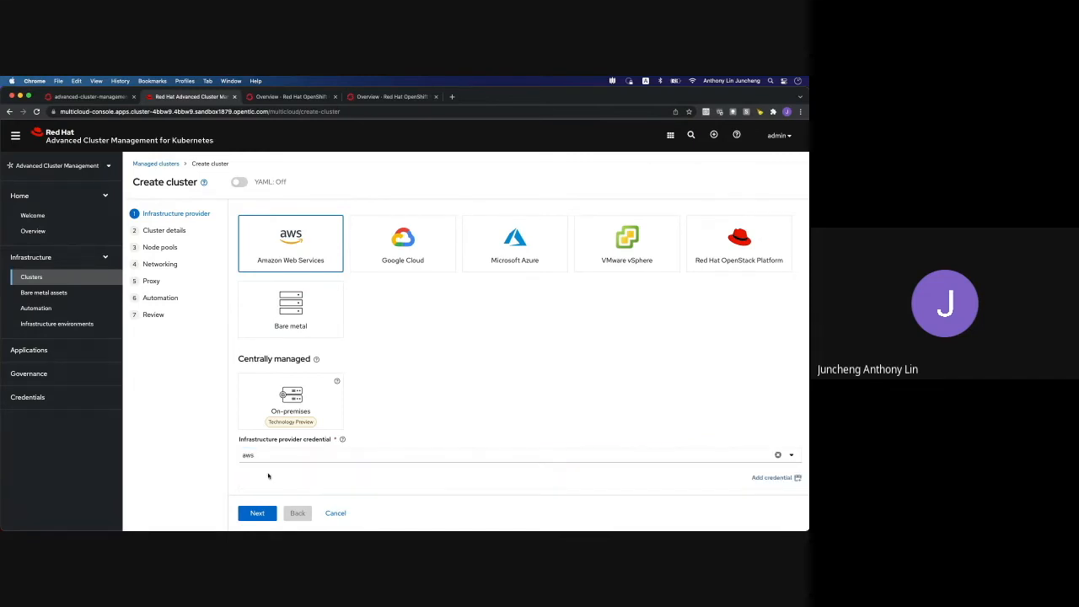
pyautogui.click(266, 516)
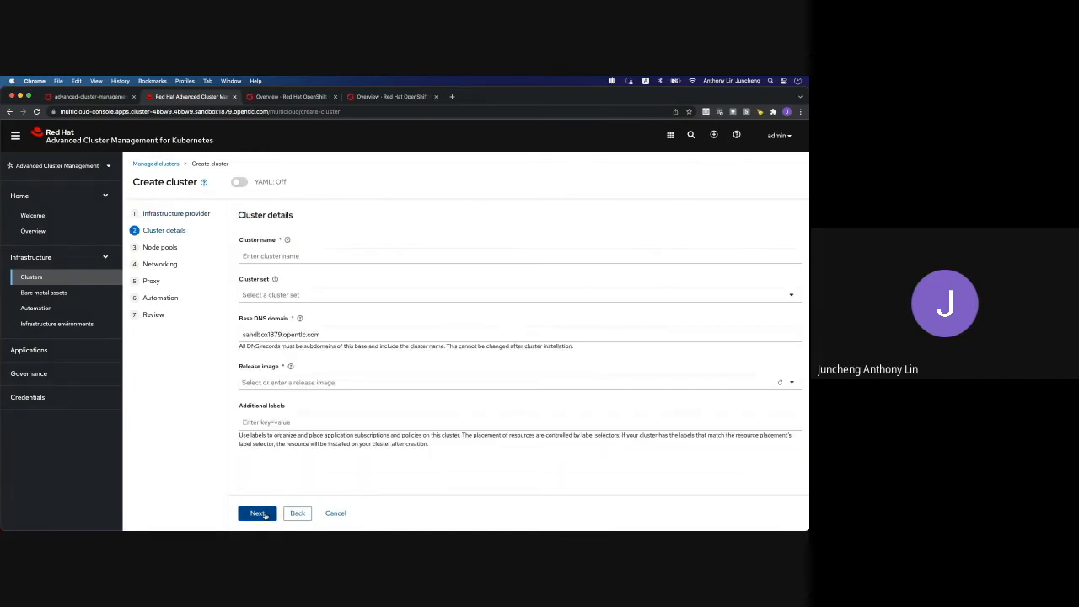
# Enter cluster name aws-ocp-cluster-2, release image OpenShift 4.9.23 and label environment=prod
pyautogui.click(297, 255)
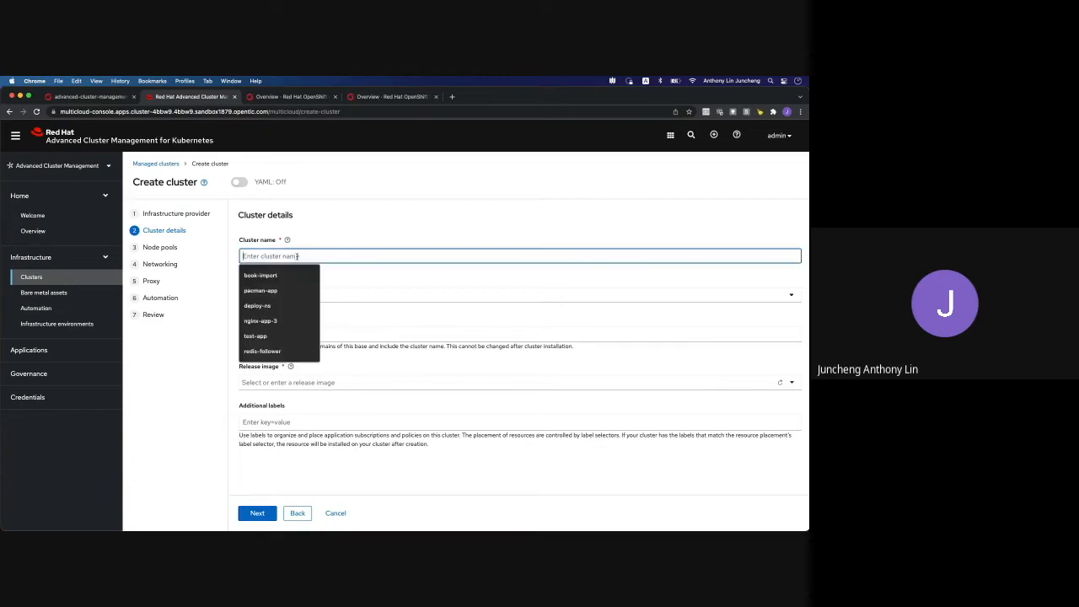
pyautogui.write('awd-')
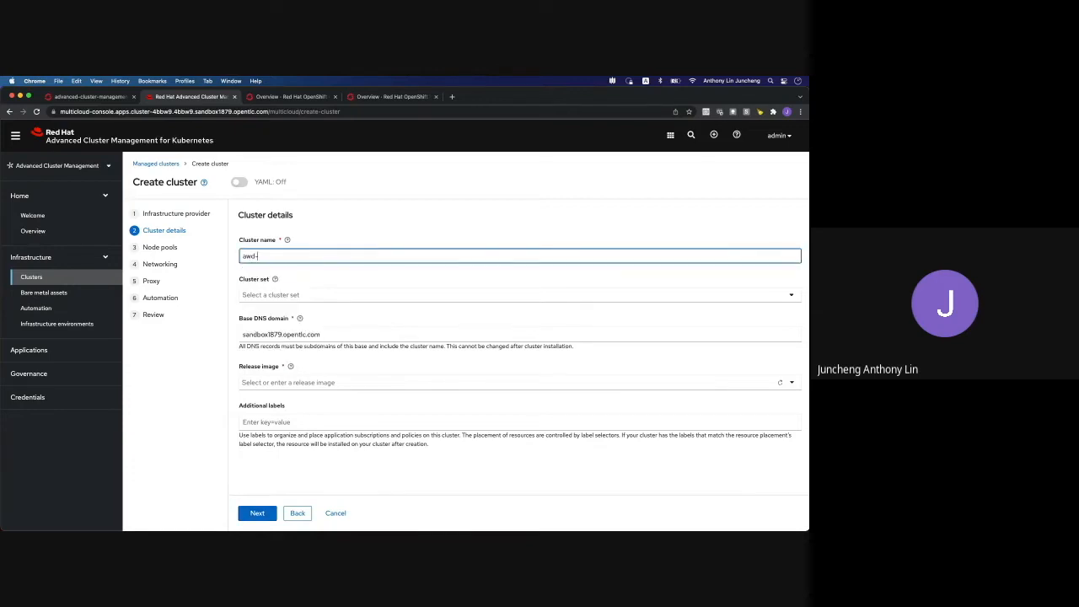
pyautogui.press('BackSpace')
pyautogui.write('s-ocp-cluster-2')
pyautogui.click(264, 382)
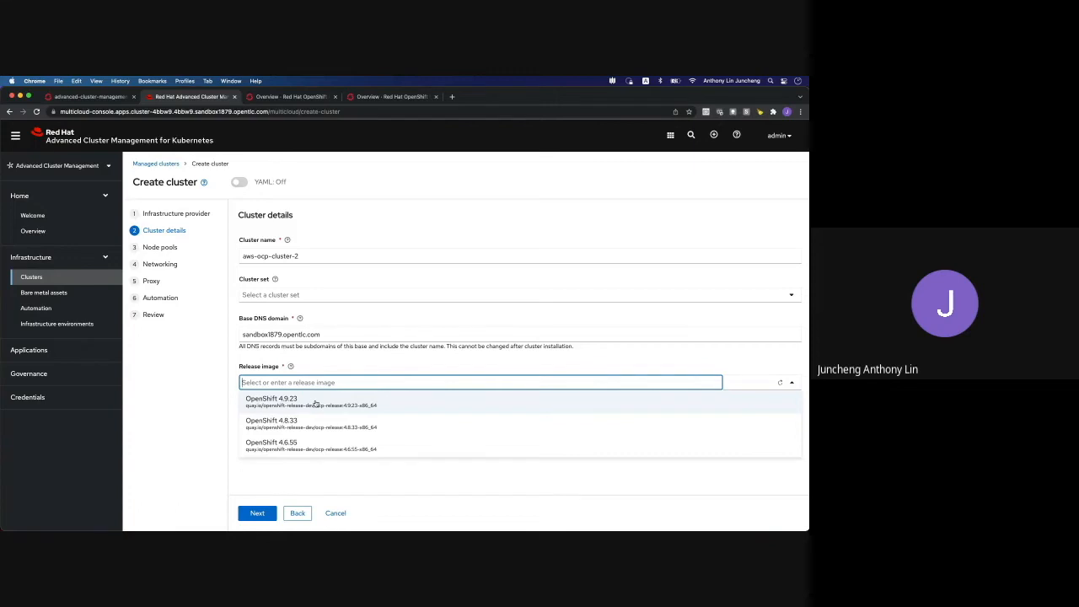
pyautogui.click(316, 404)
pyautogui.click(287, 422)
pyautogui.write('environment')
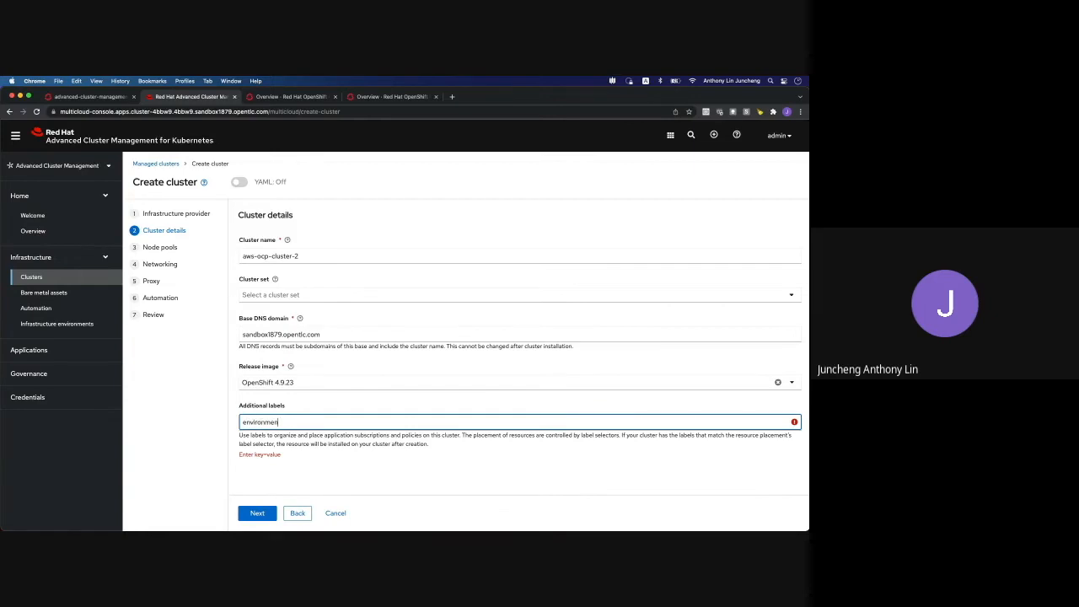
pyautogui.write('=prod')
pyautogui.press('Return')
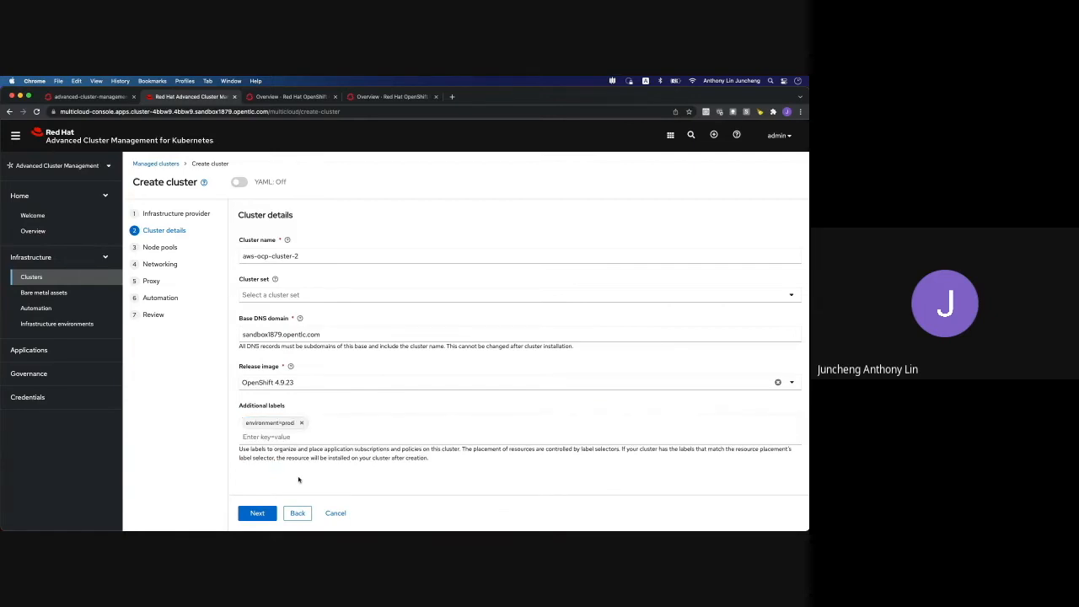
pyautogui.click(258, 514)
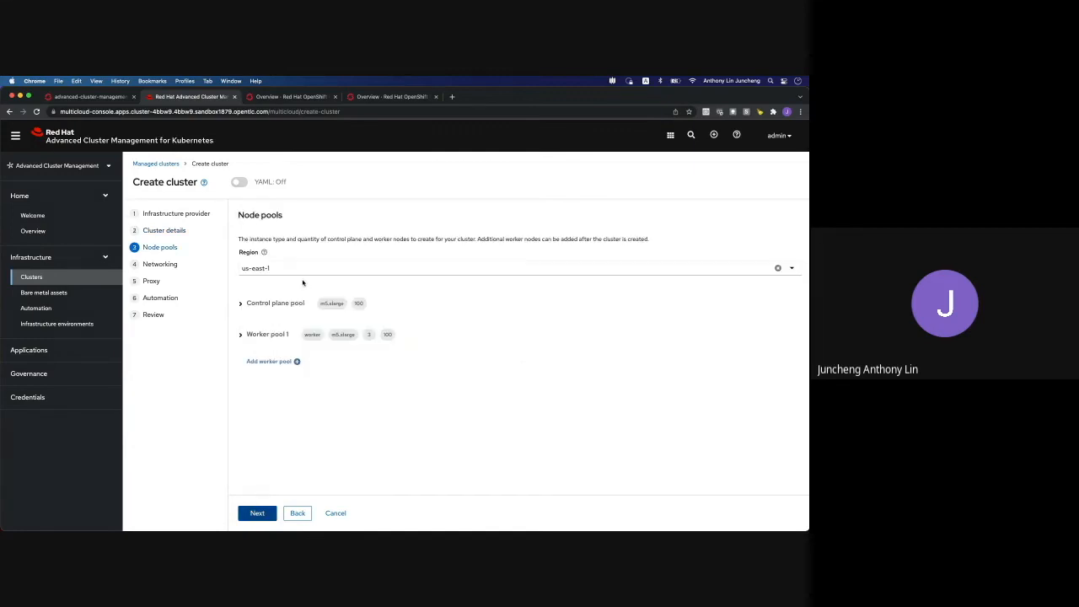
# Set the AWS region to ap-southeast-2 and review the control plane pool's zone options
pyautogui.click(792, 268)
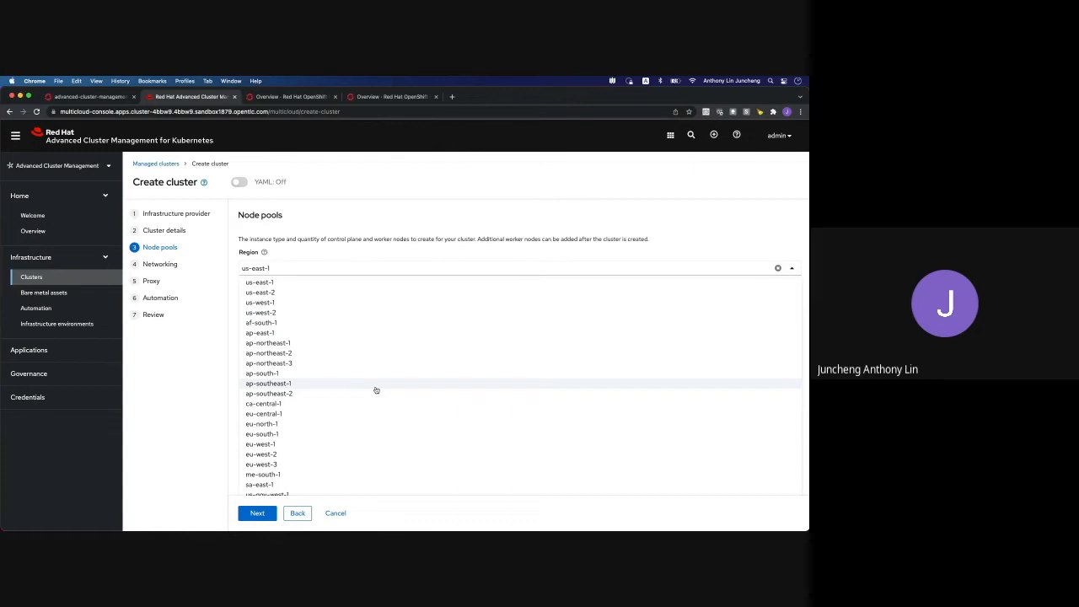
pyautogui.click(296, 394)
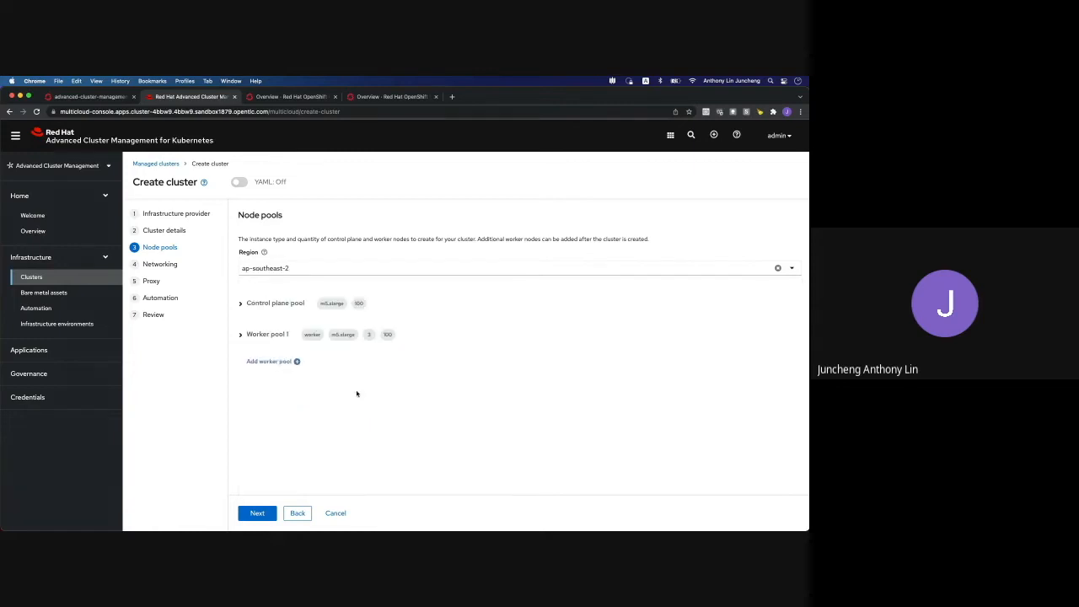
pyautogui.click(241, 305)
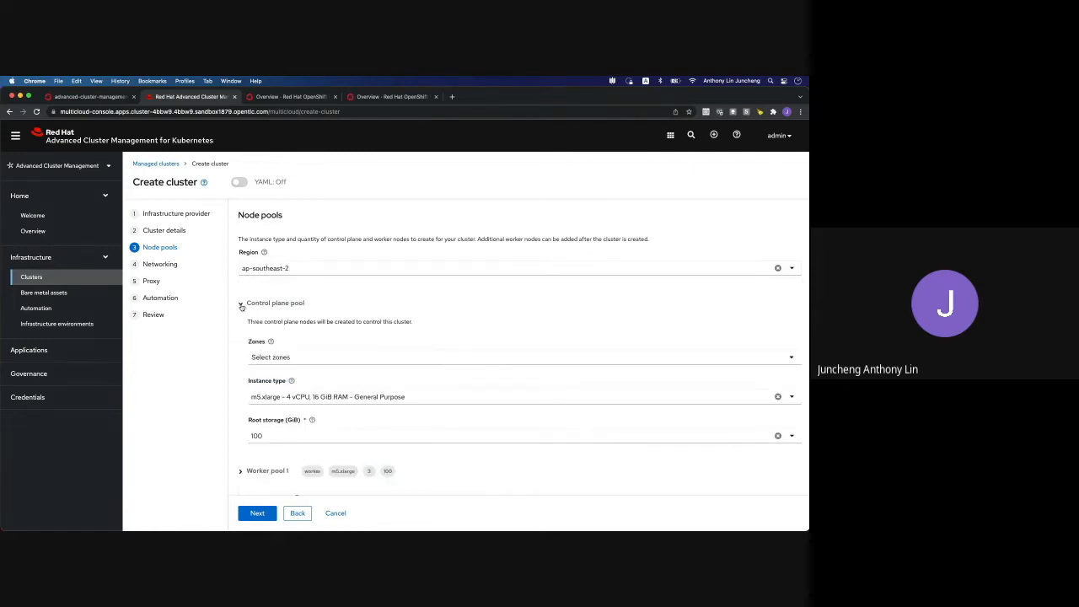
pyautogui.click(287, 360)
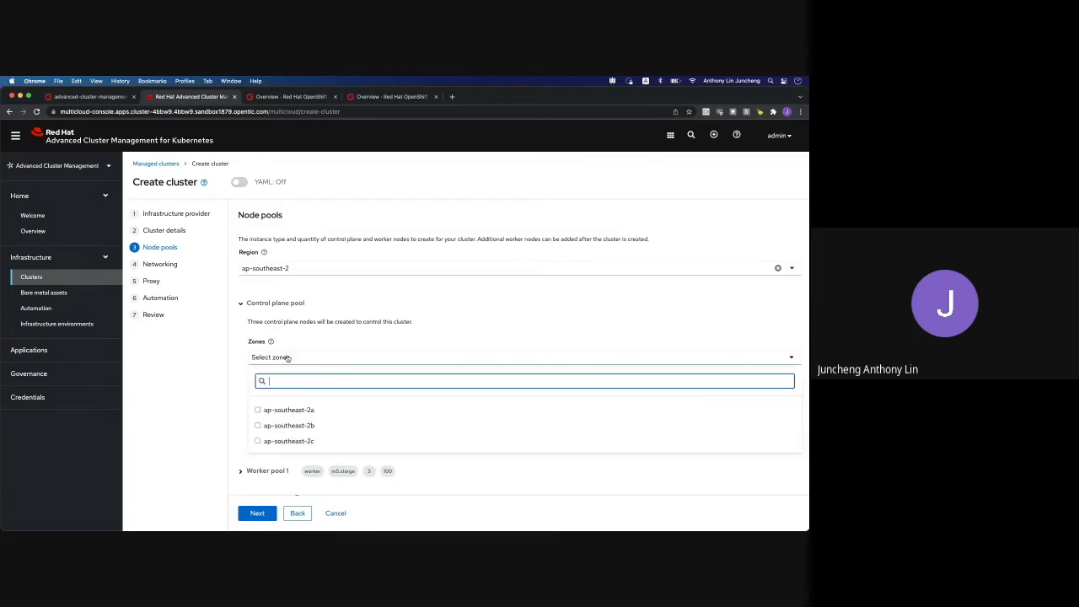
pyautogui.click(346, 339)
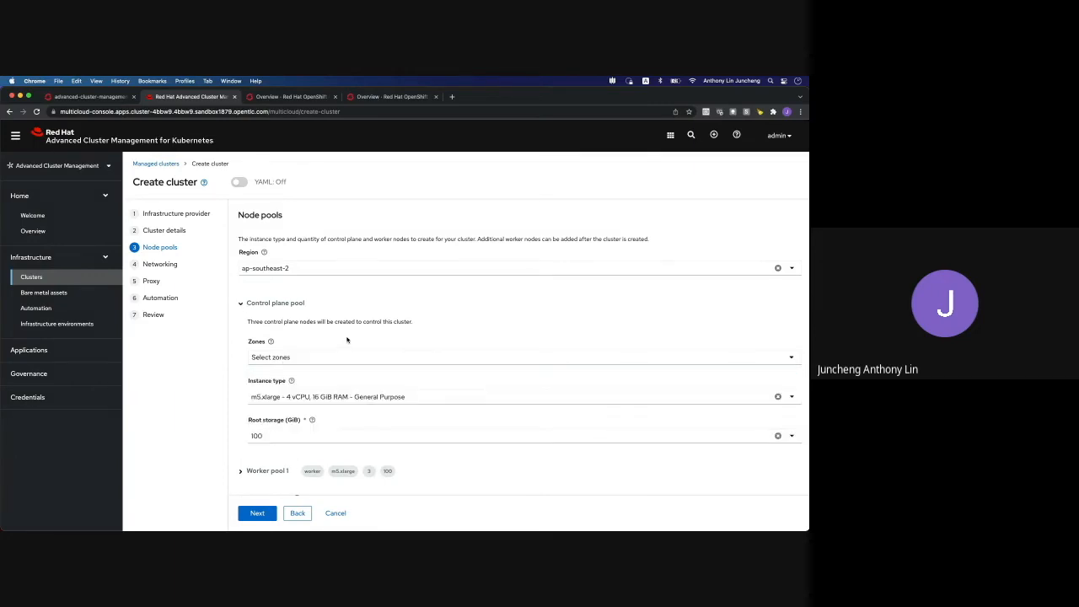
pyautogui.click(241, 304)
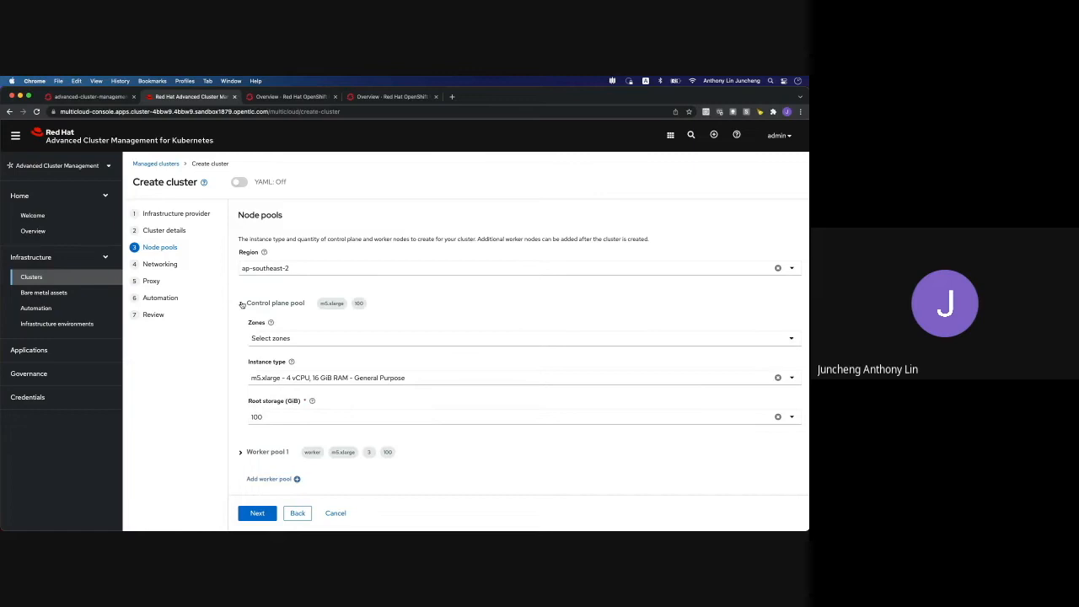
# Review Worker pool 1's three m5.xlarge workers and proceed to Networking
pyautogui.click(240, 336)
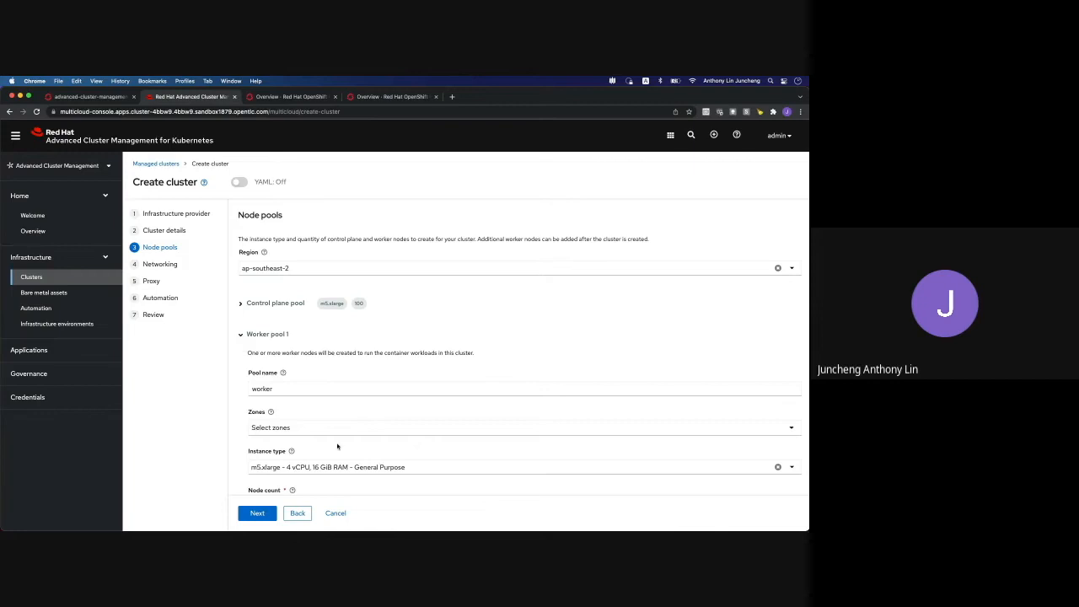
pyautogui.scroll(-3, 337, 446)
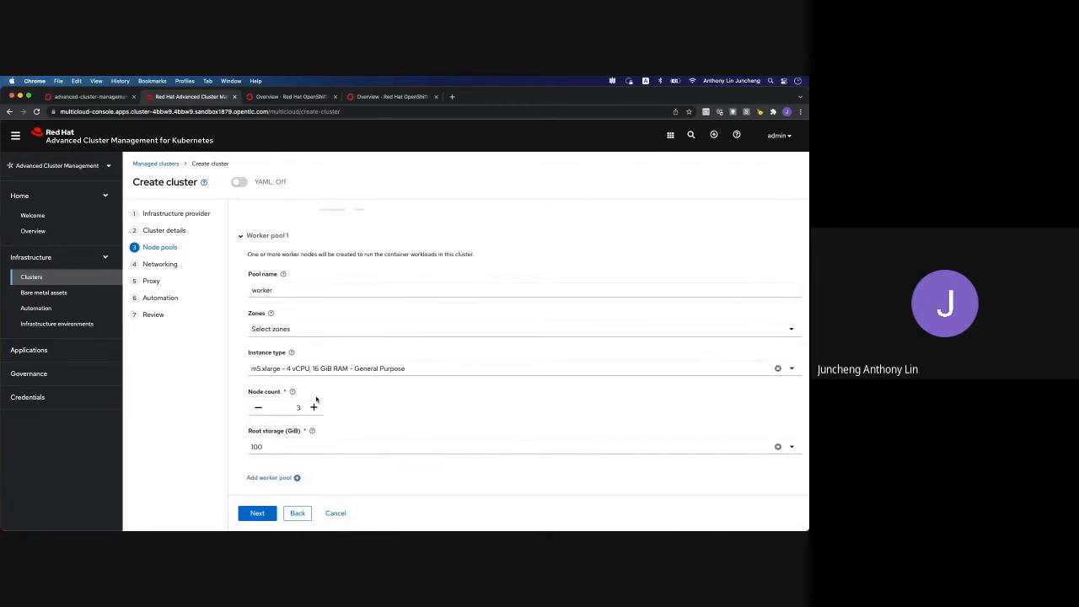
pyautogui.click(241, 239)
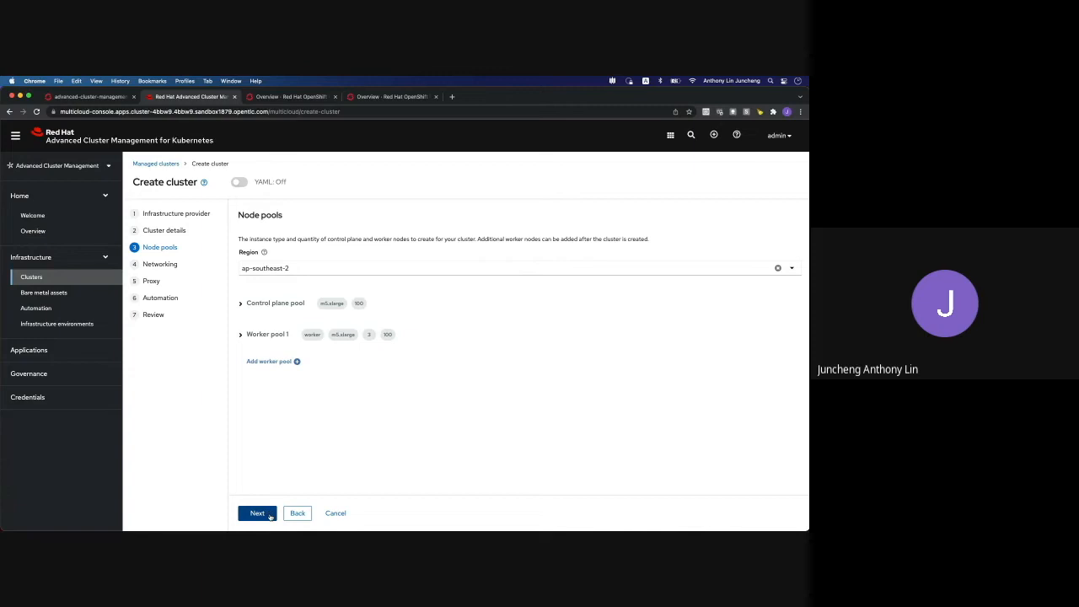
pyautogui.click(257, 514)
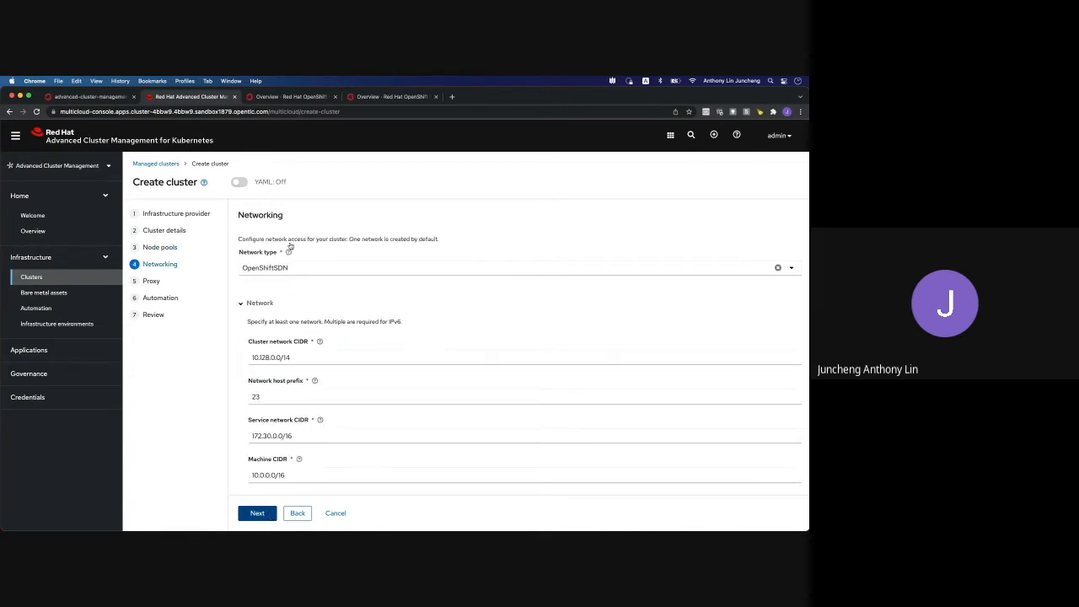
# Accept default networking, skip proxy and automation, review the summary, and create aws-ocp-cluster-2
pyautogui.click(258, 514)
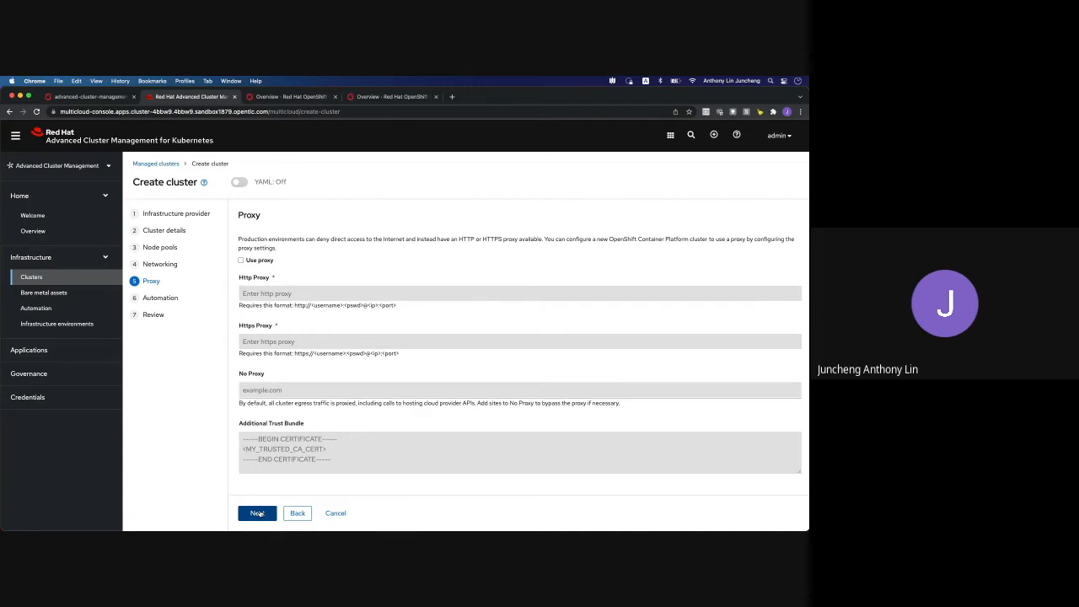
pyautogui.click(259, 514)
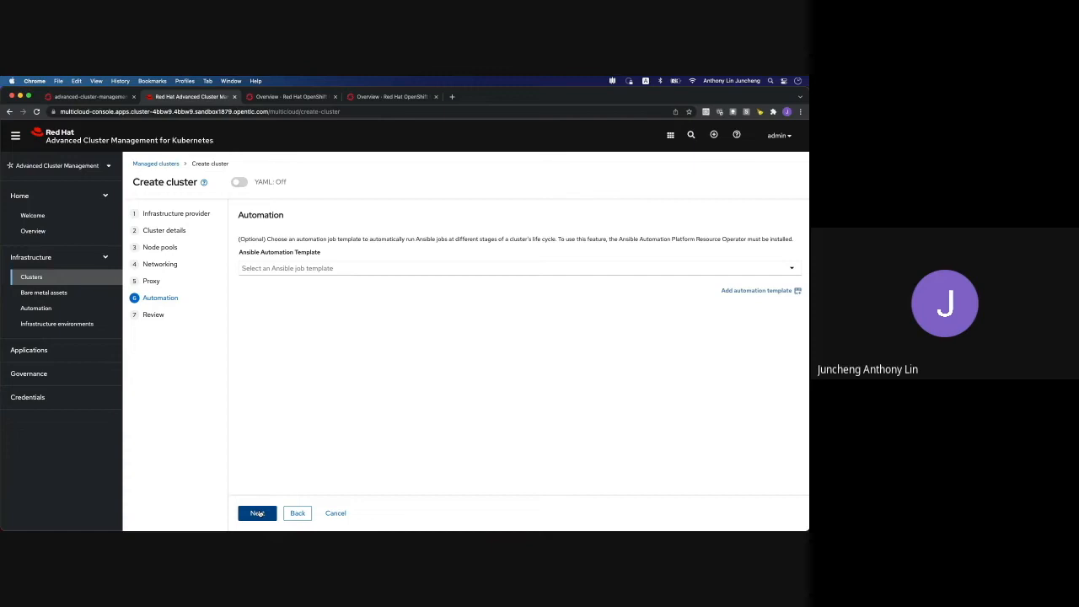
pyautogui.click(257, 513)
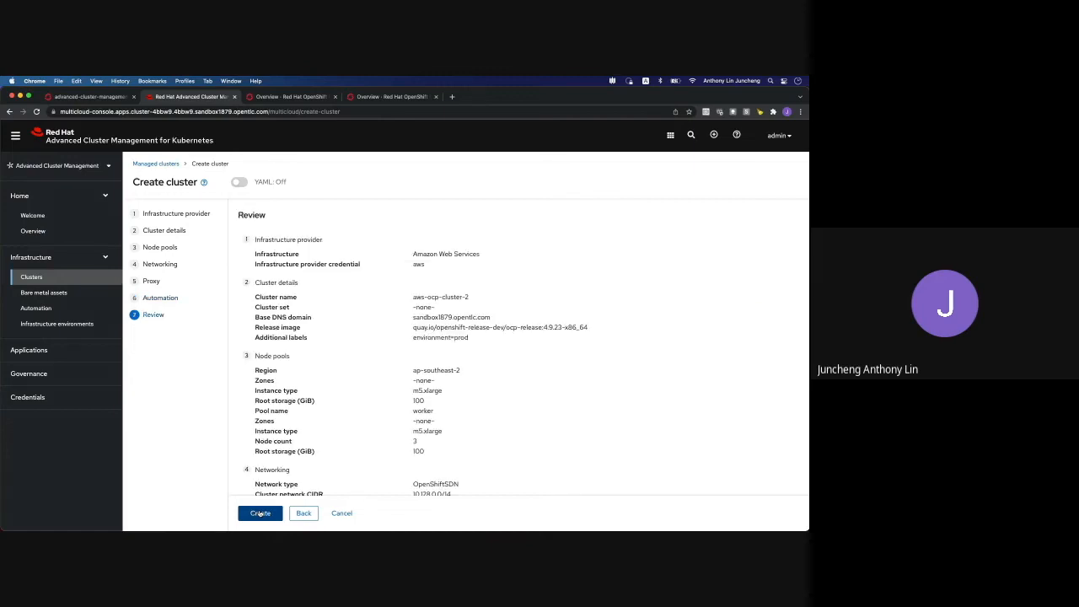
pyautogui.scroll(-3, 377, 419)
pyautogui.scroll(3, 376, 420)
pyautogui.click(260, 514)
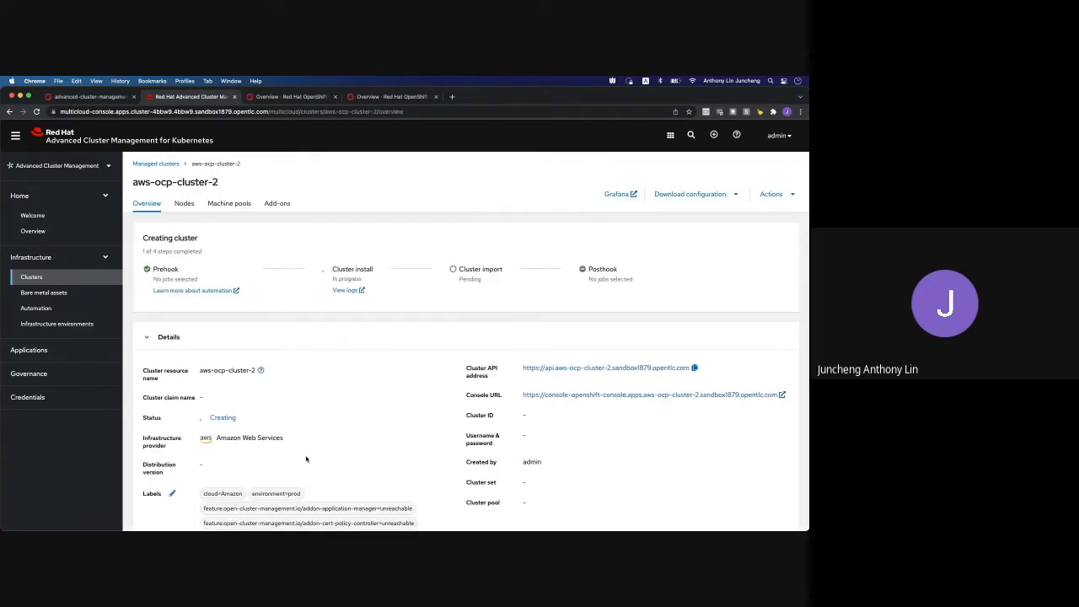
# View aws-ocp-cluster-2's install logs, then return to the managed Clusters list
pyautogui.click(361, 289)
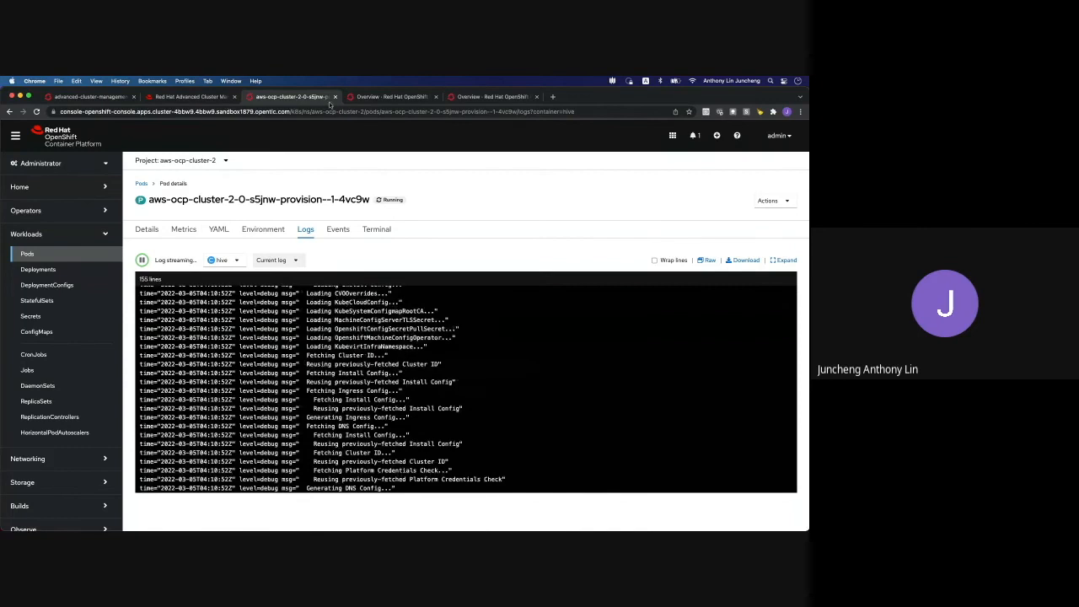
pyautogui.click(199, 97)
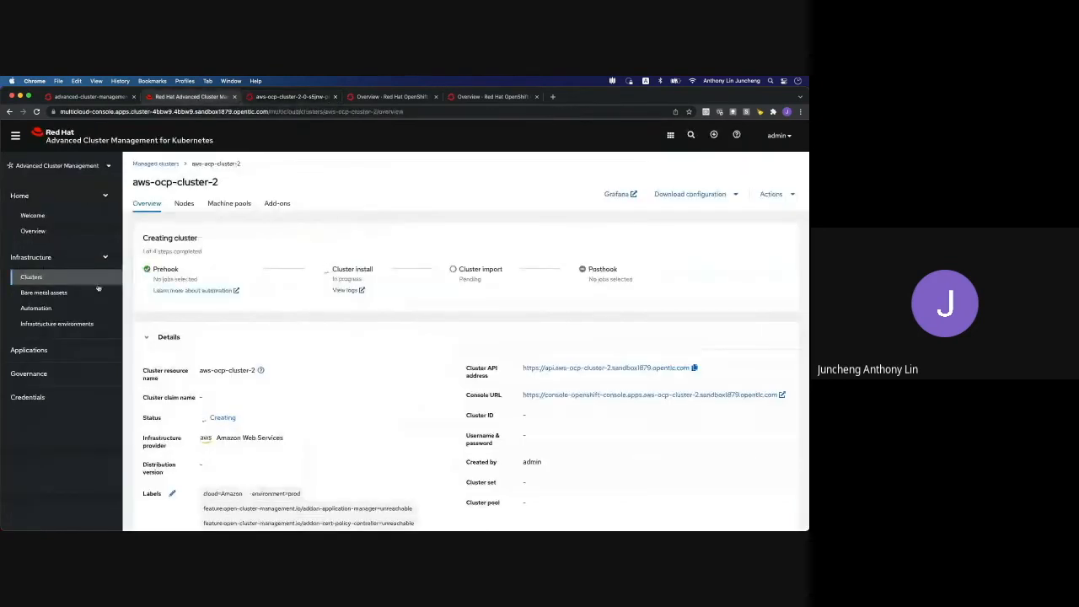
pyautogui.click(32, 277)
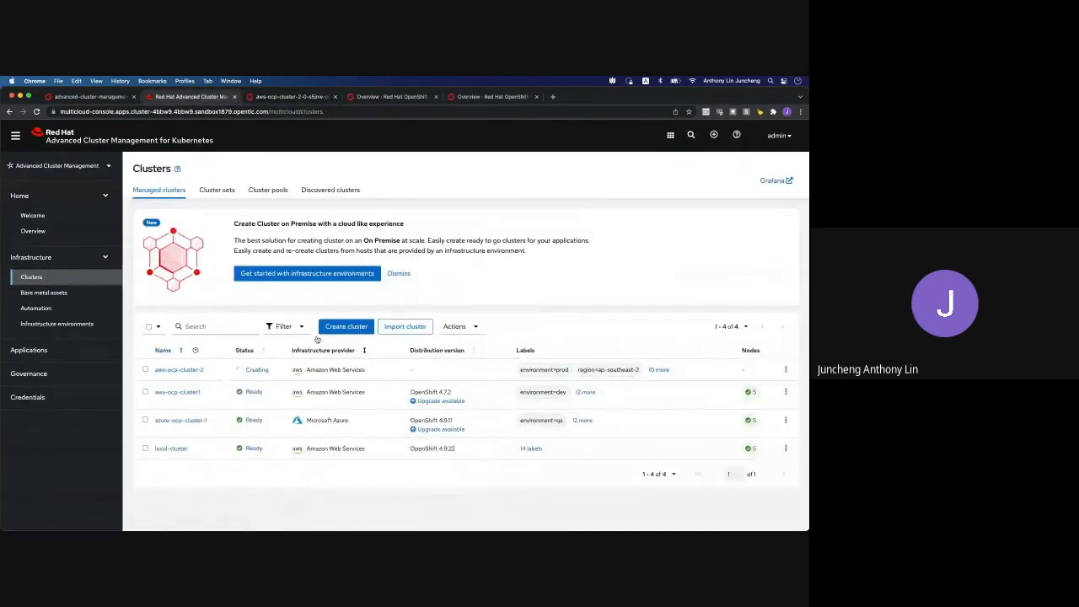
# Upgrade aws-ocp-cluster1 to OpenShift version 4.7.43
pyautogui.click(440, 402)
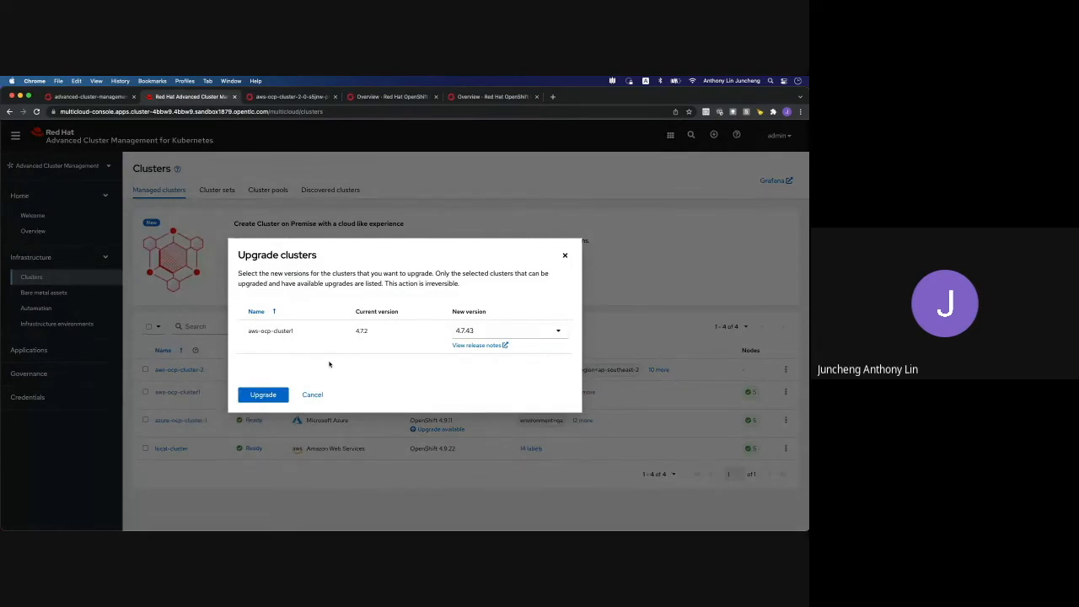
pyautogui.click(558, 333)
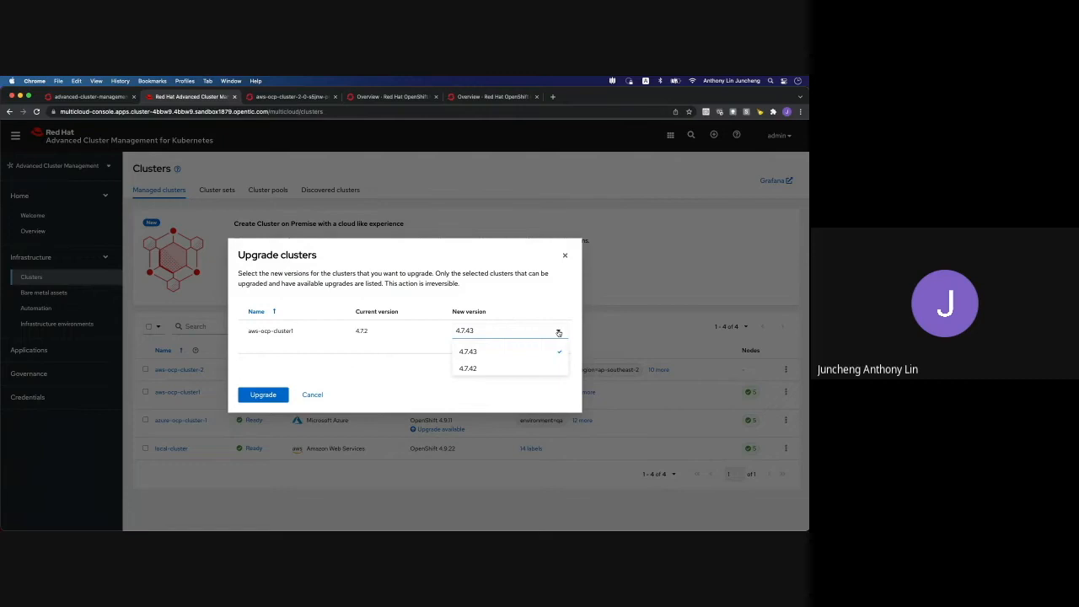
pyautogui.click(528, 300)
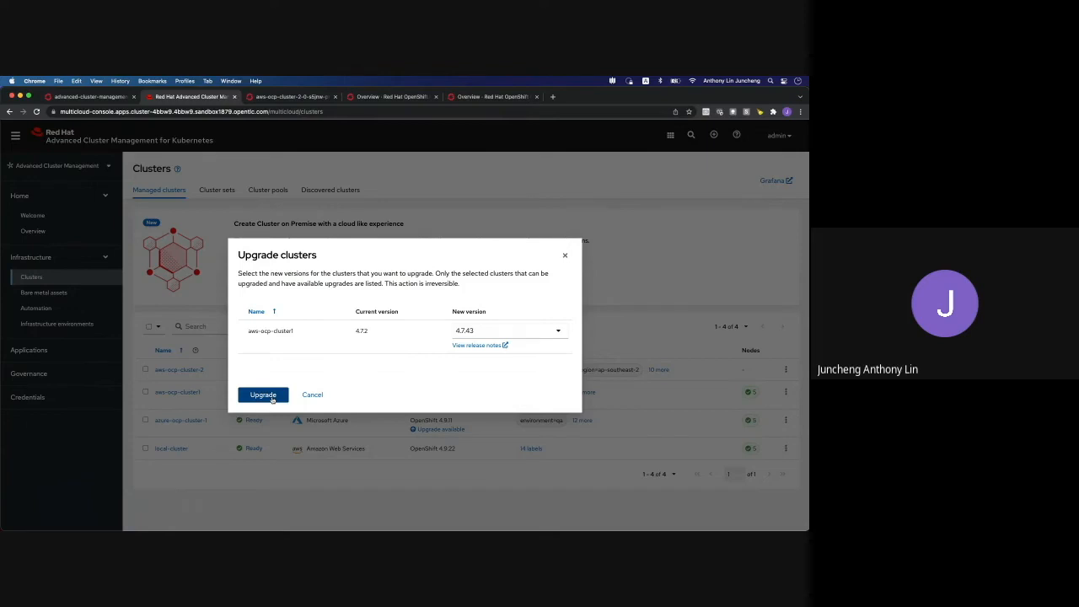
pyautogui.click(272, 400)
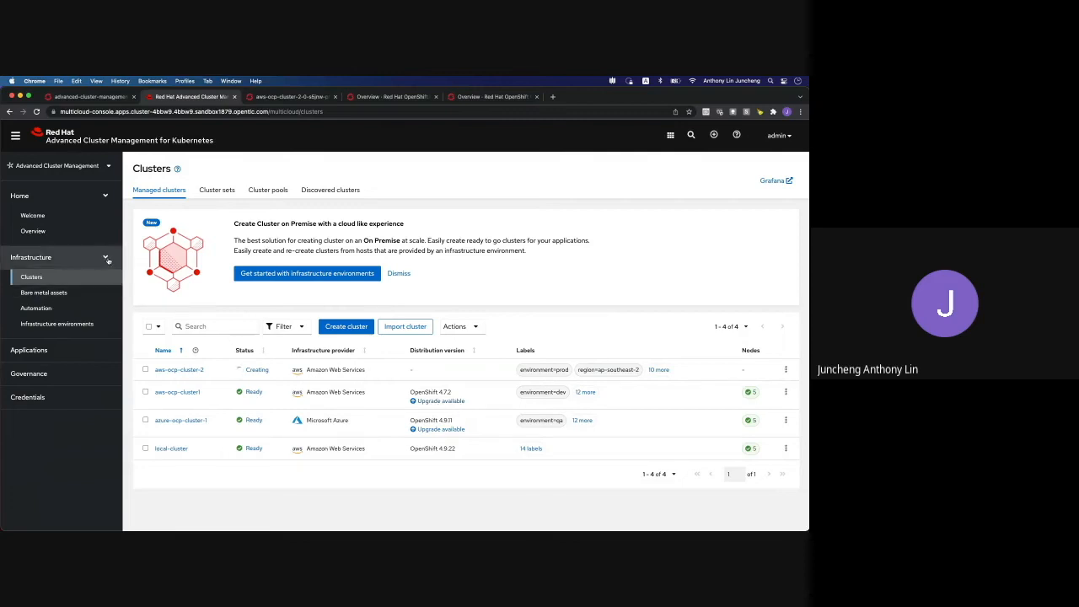
# Start a Subscription application named book-import in namespace book-import
pyautogui.click(44, 350)
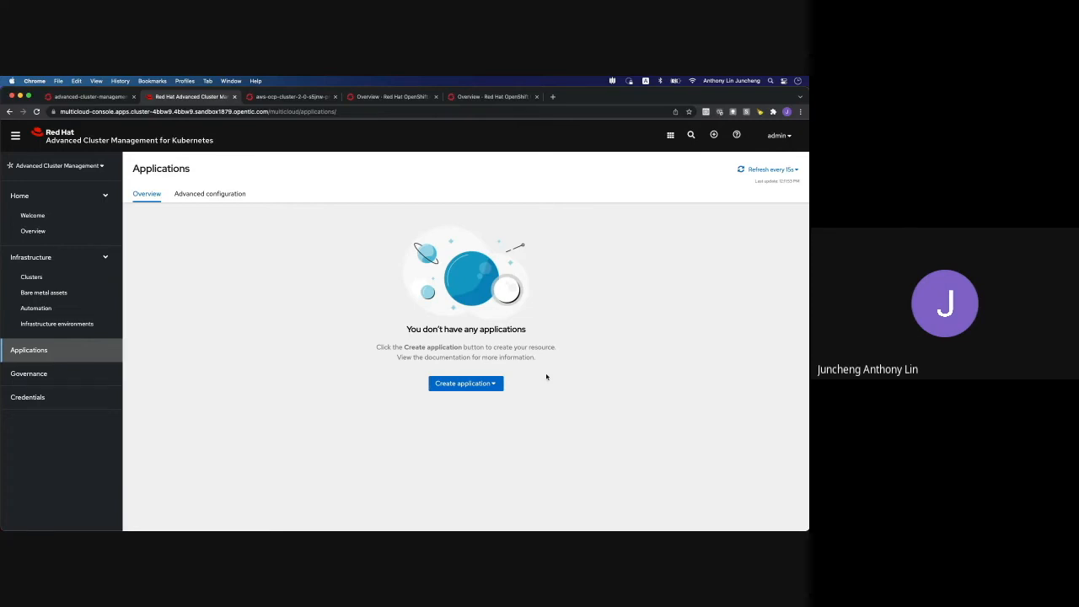
pyautogui.click(494, 384)
pyautogui.click(455, 420)
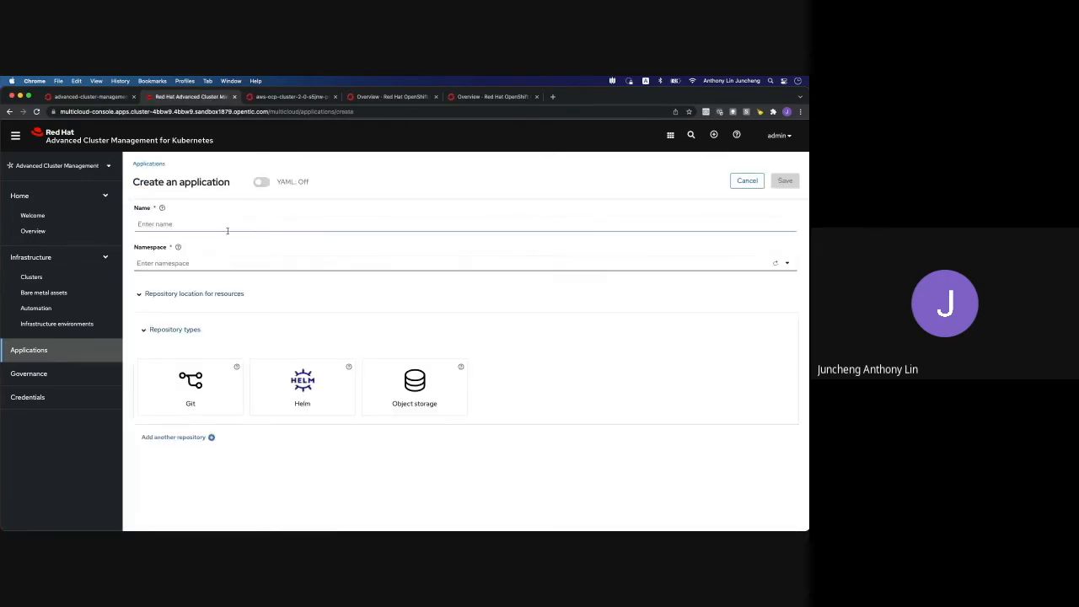
pyautogui.click(161, 224)
pyautogui.click(213, 241)
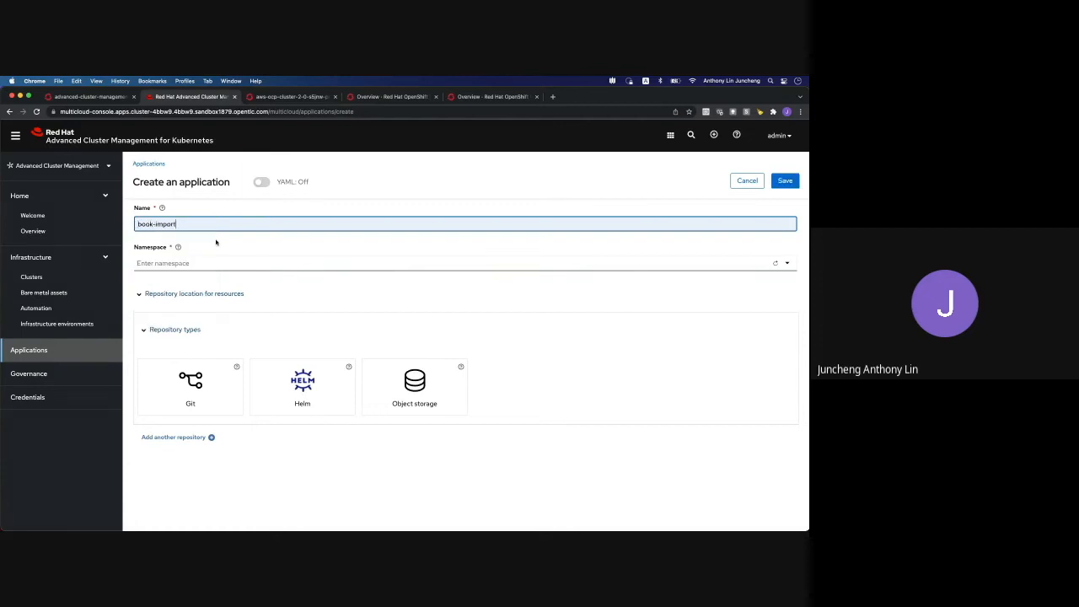
pyautogui.click(214, 263)
pyautogui.write('book-import')
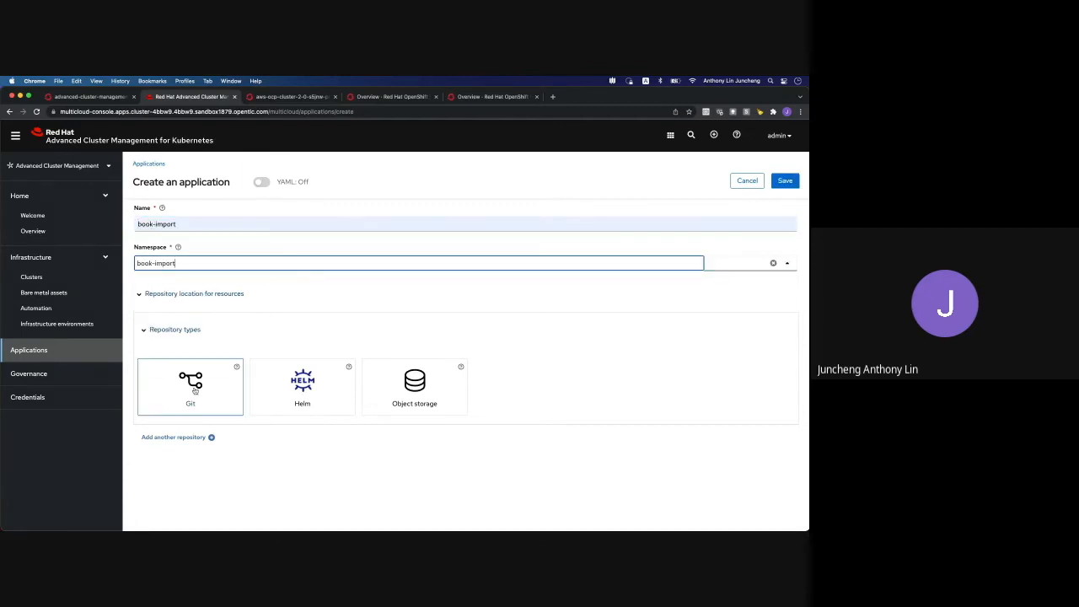
# Point it at the pasted Git repository URL, branch master-no-pre-post, path book-import
pyautogui.click(203, 389)
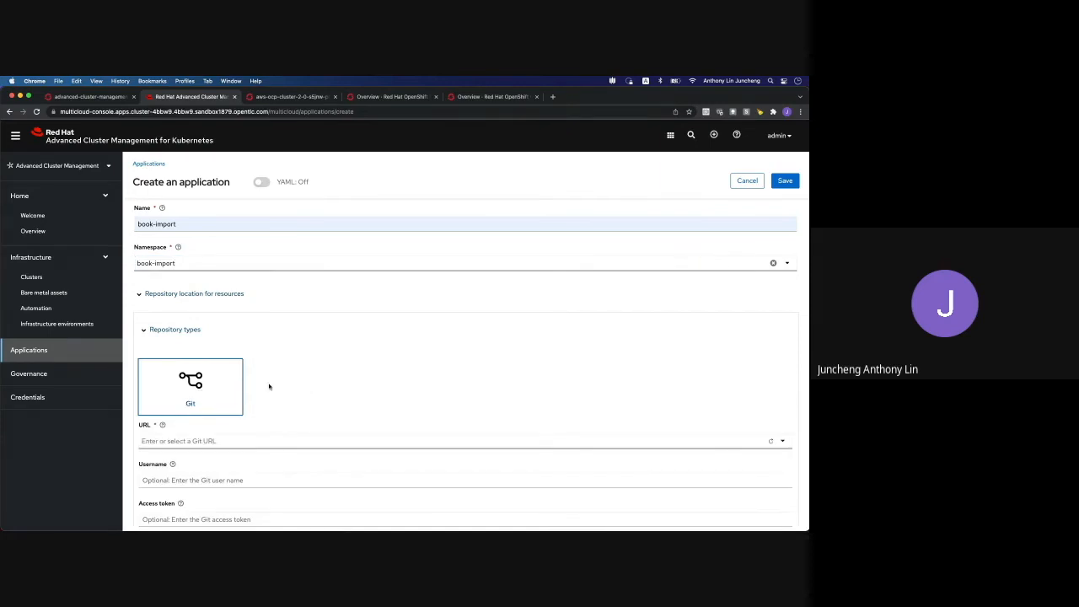
pyautogui.scroll(-3, 269, 387)
pyautogui.scroll(-1, 269, 386)
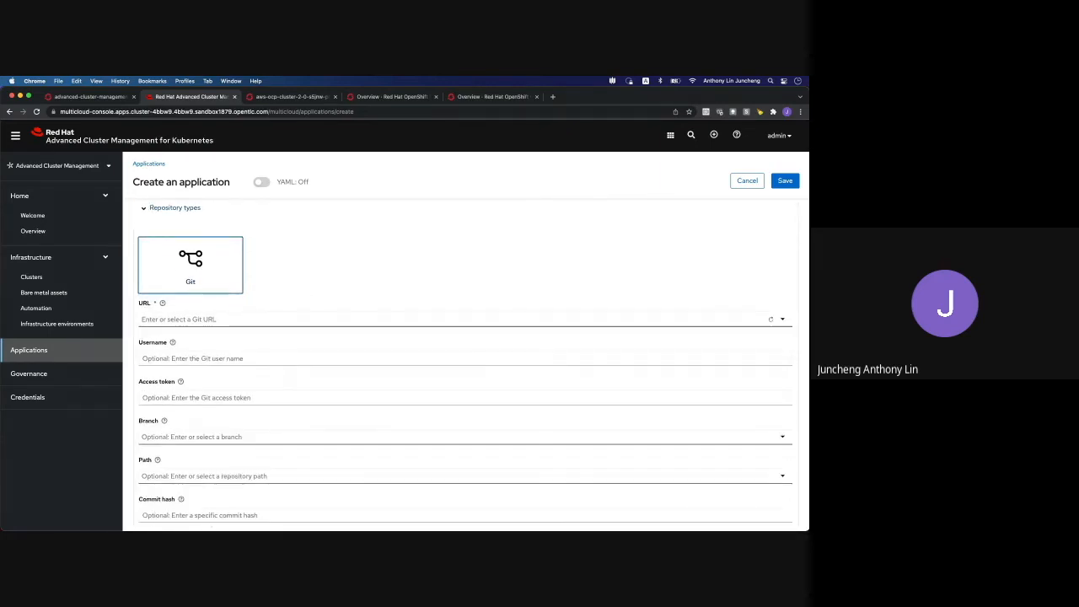
pyautogui.click(253, 319)
pyautogui.write('https://github.com/hichammourad/book-import.git')
pyautogui.click(295, 343)
pyautogui.click(261, 431)
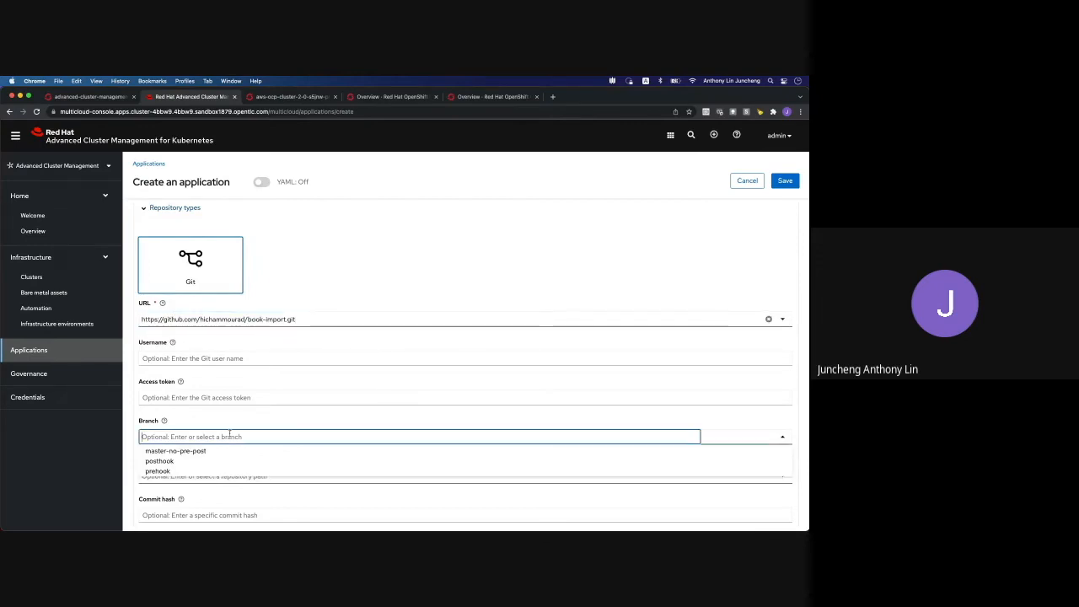
pyautogui.click(184, 451)
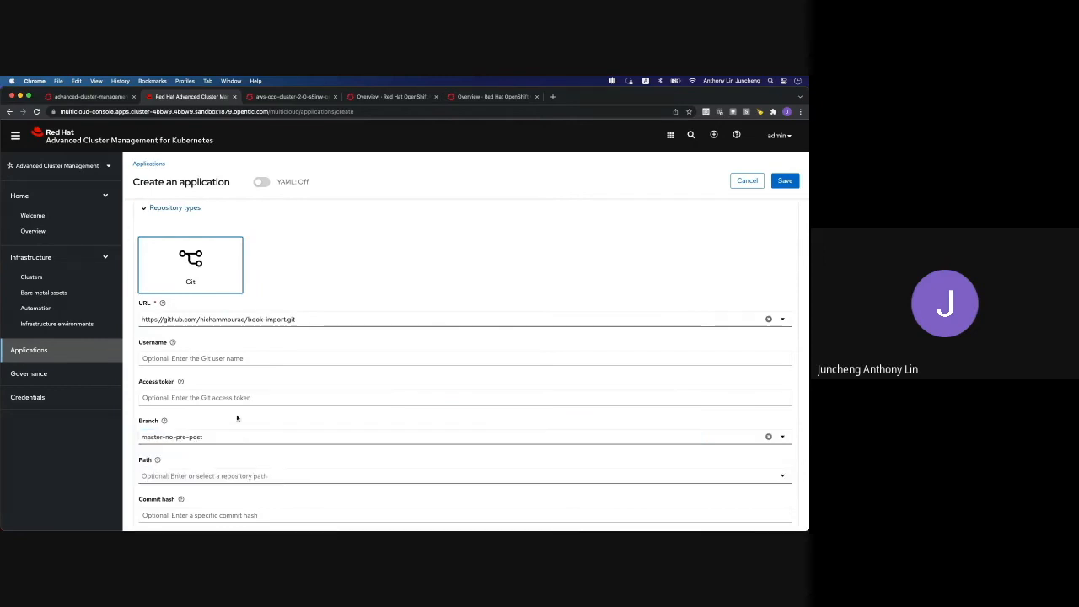
pyautogui.scroll(-1, 237, 418)
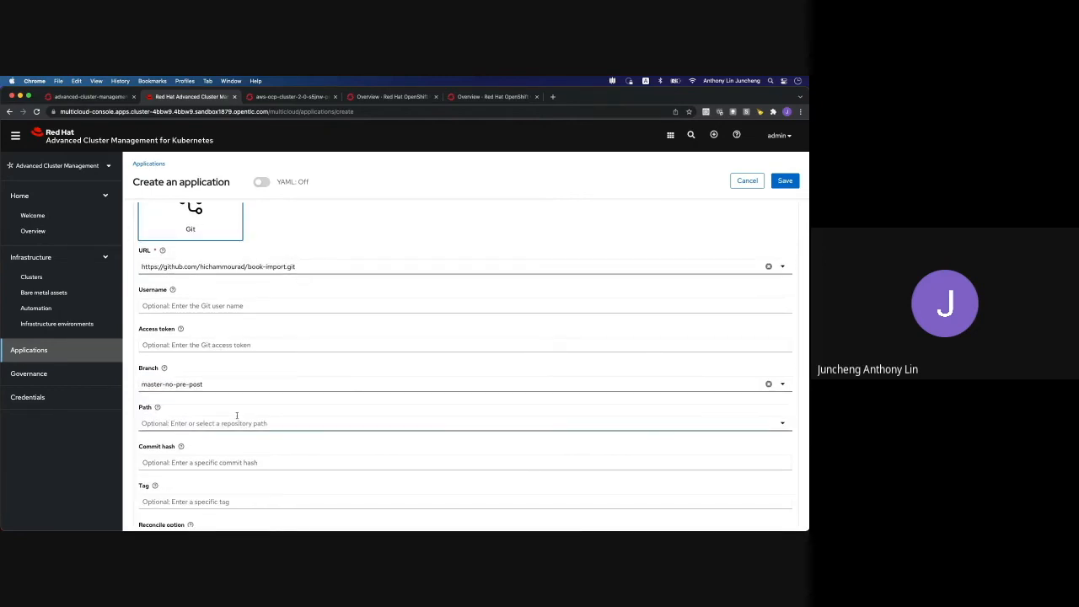
pyautogui.click(236, 417)
pyautogui.click(207, 436)
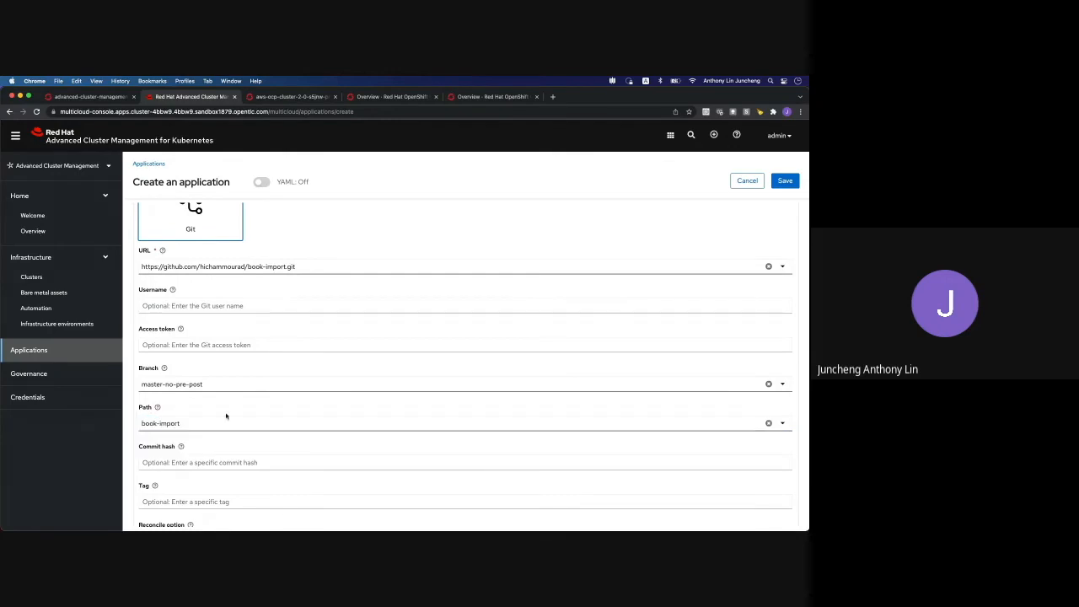
# Deploy to clusters labelled environment=qa and save the application
pyautogui.scroll(-5, 232, 410)
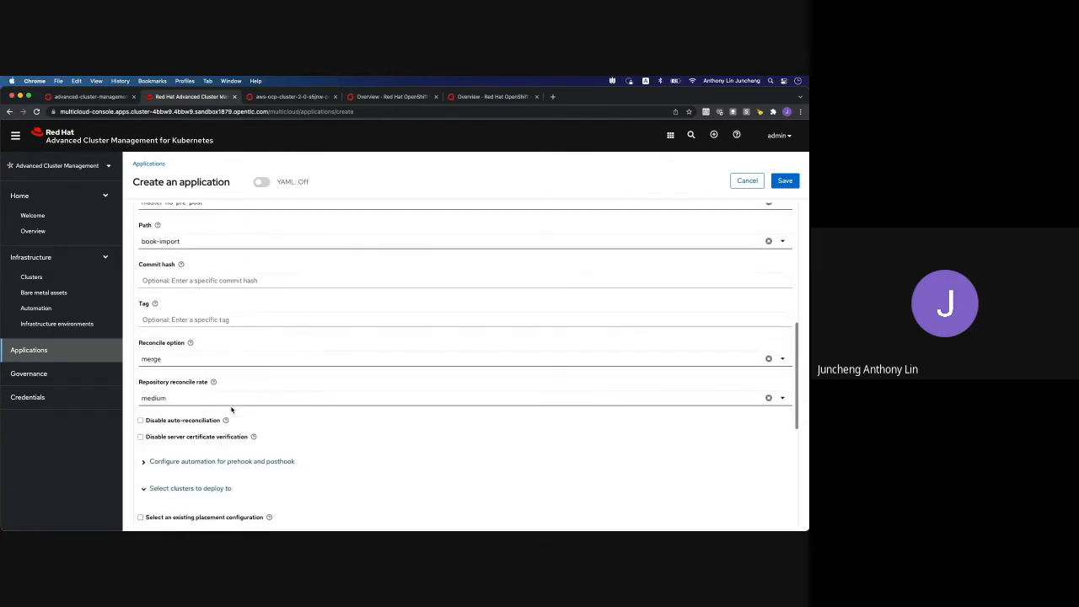
pyautogui.scroll(-3, 232, 410)
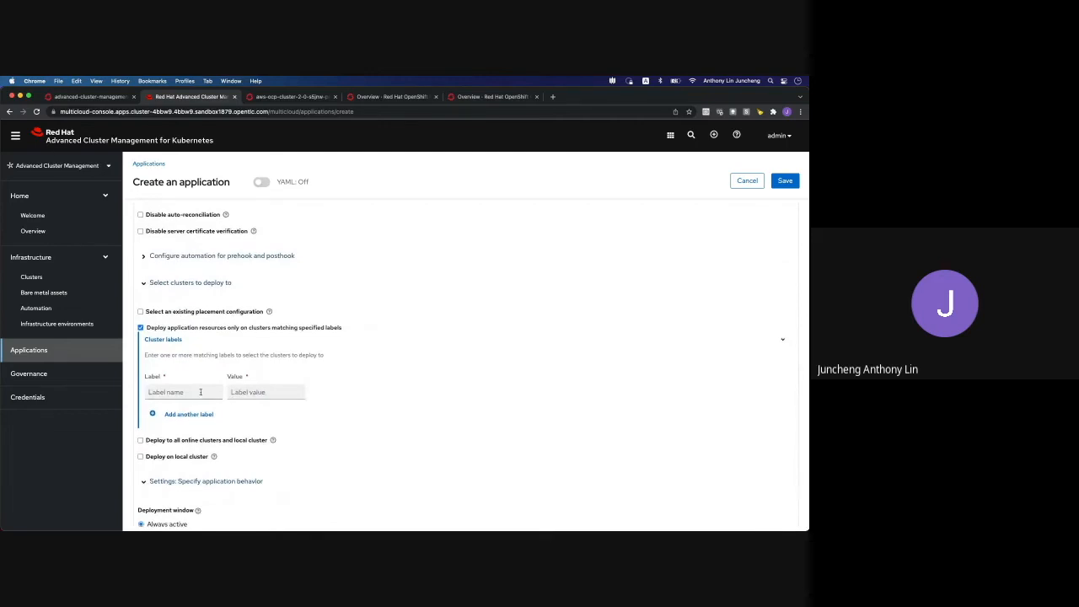
pyautogui.click(201, 392)
pyautogui.click(198, 410)
pyautogui.click(264, 392)
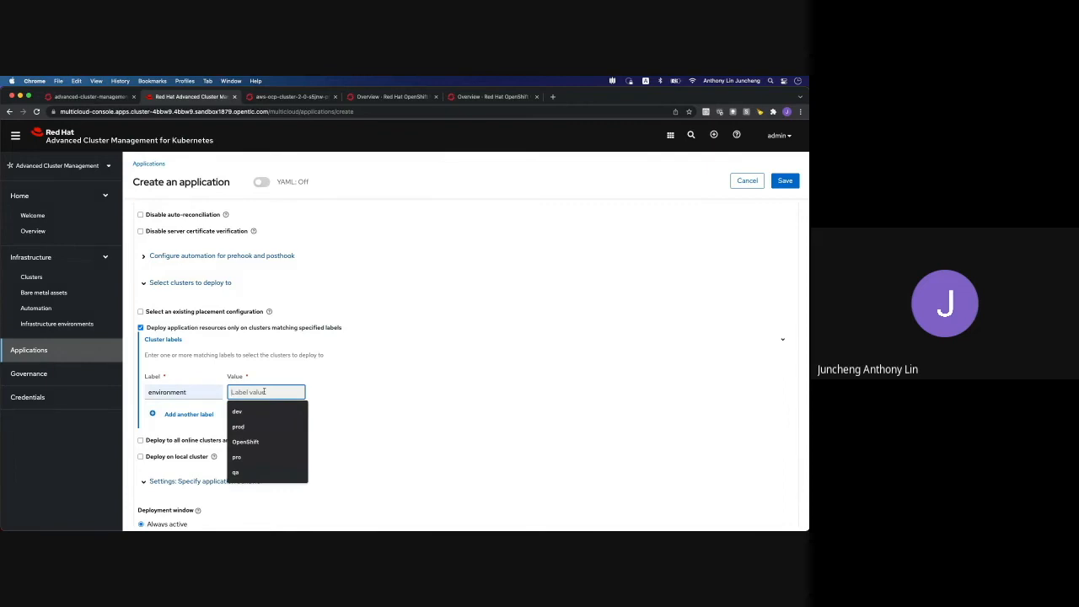
pyautogui.click(253, 474)
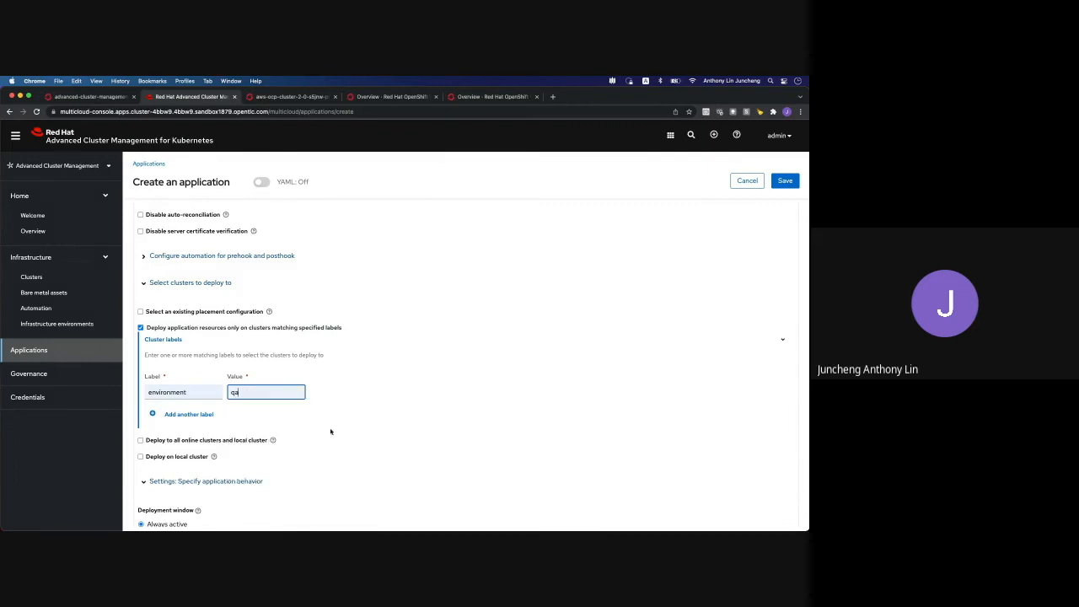
pyautogui.click(342, 404)
pyautogui.scroll(-2, 348, 409)
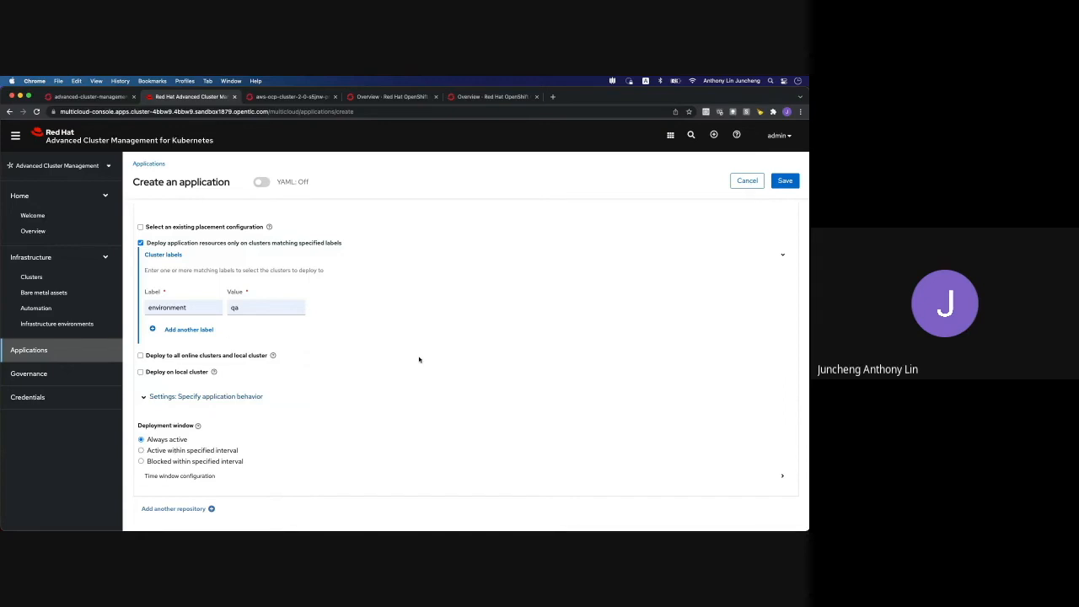
pyautogui.scroll(15, 419, 359)
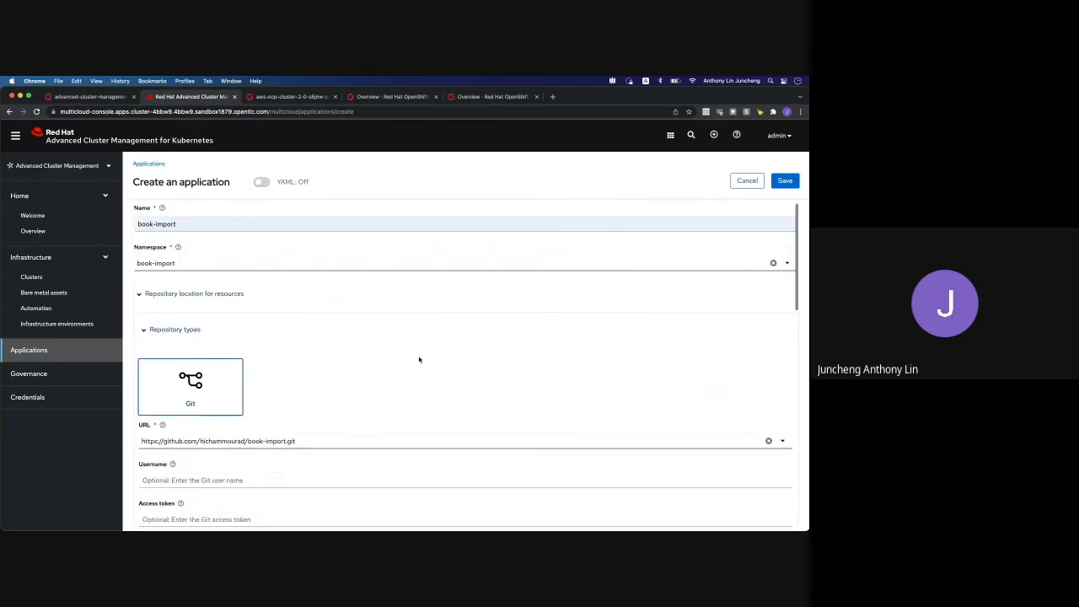
pyautogui.click(783, 181)
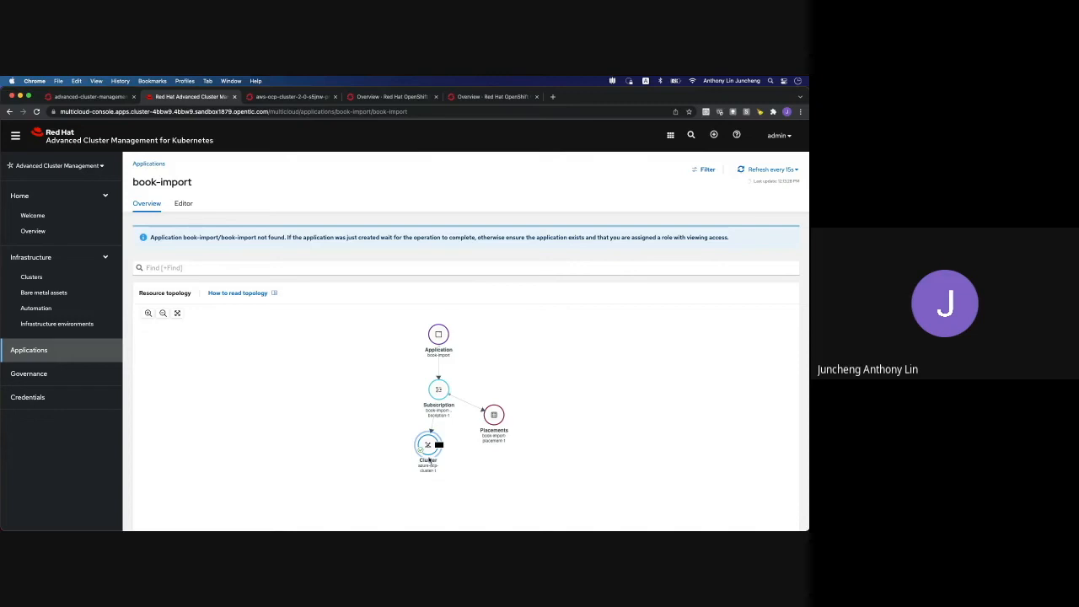
# Launch book-import's route URL, open the Pride And Prejudice post, and return to the provision pod logs
pyautogui.scroll(-1, 591, 411)
pyautogui.scroll(-5, 592, 411)
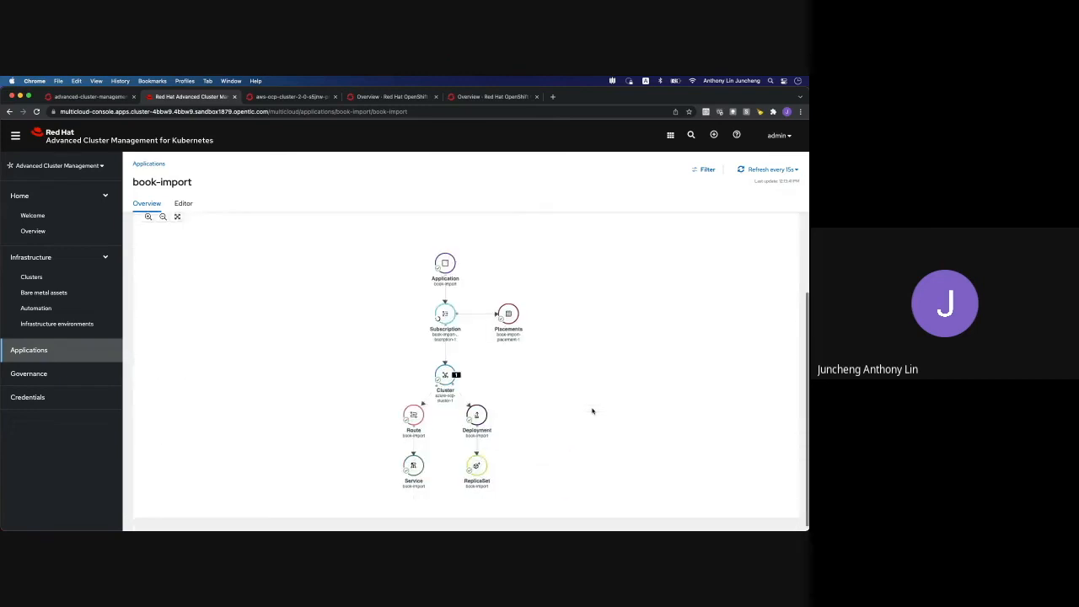
pyautogui.scroll(-1, 592, 410)
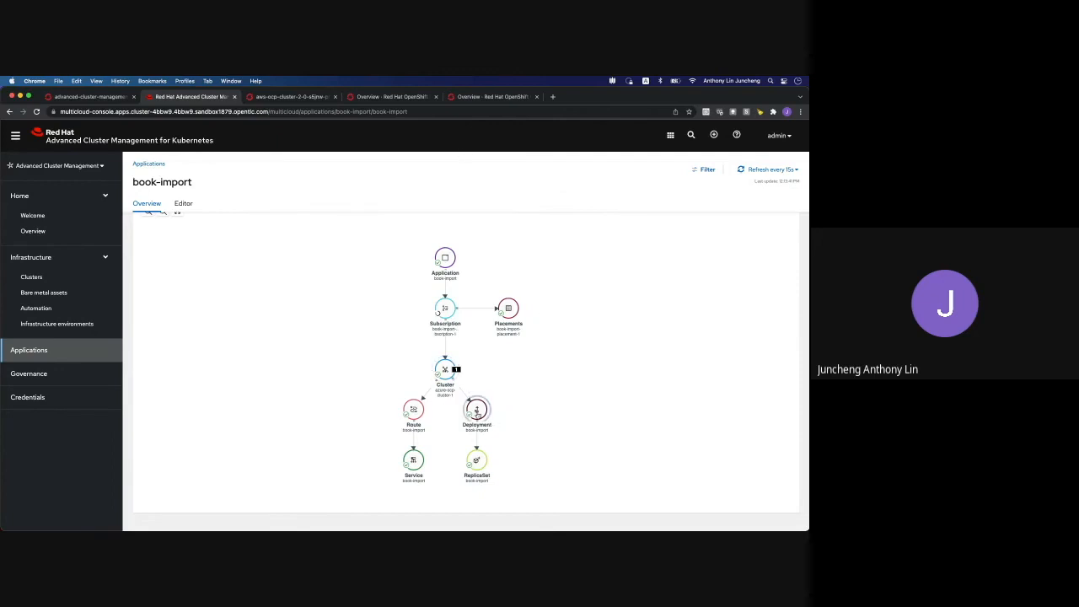
pyautogui.click(414, 413)
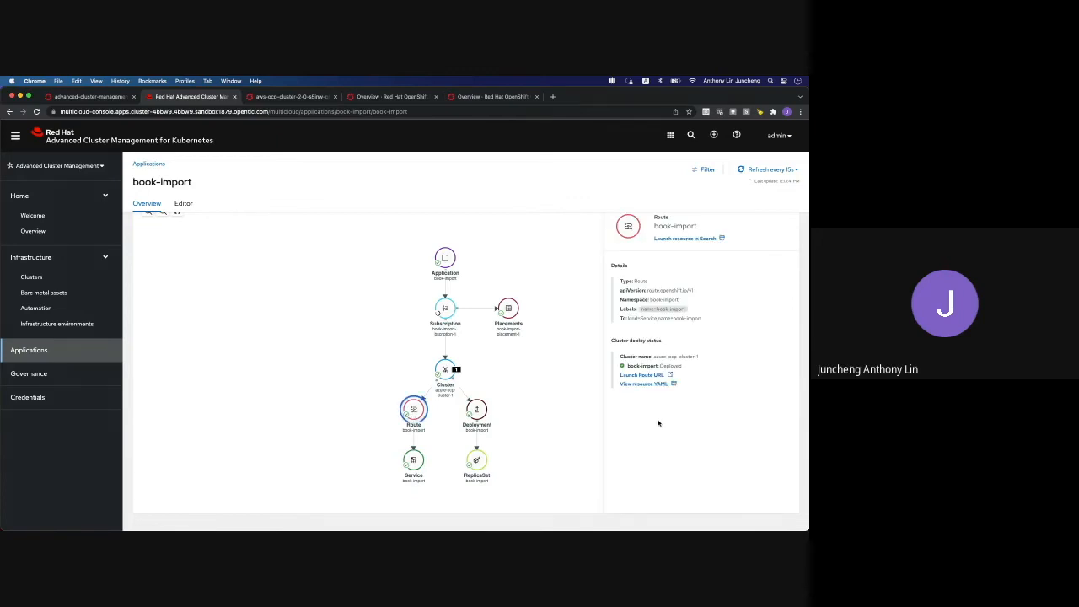
pyautogui.click(670, 376)
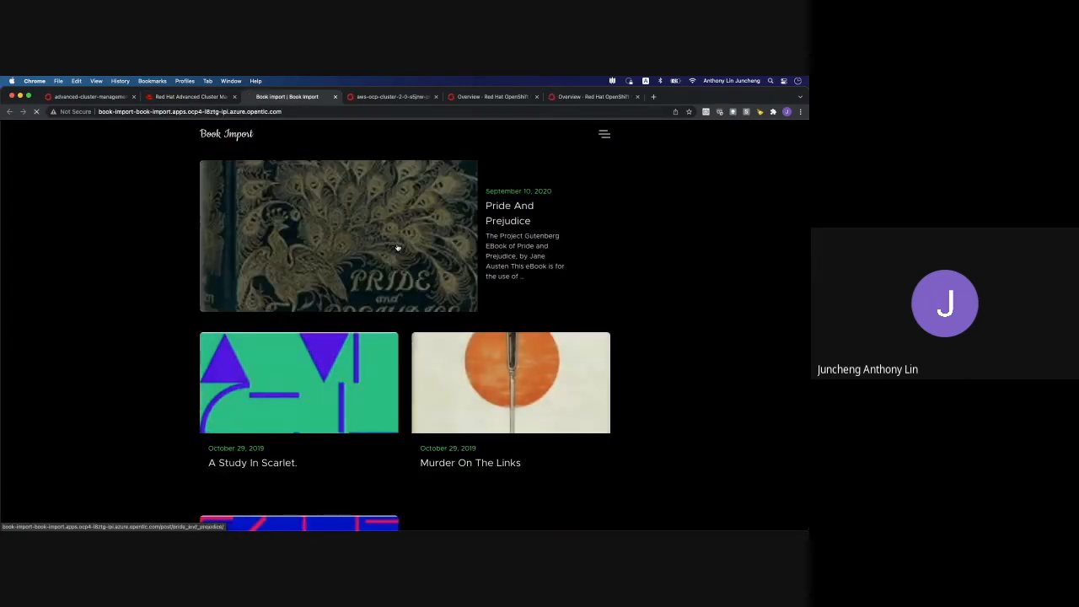
pyautogui.click(397, 241)
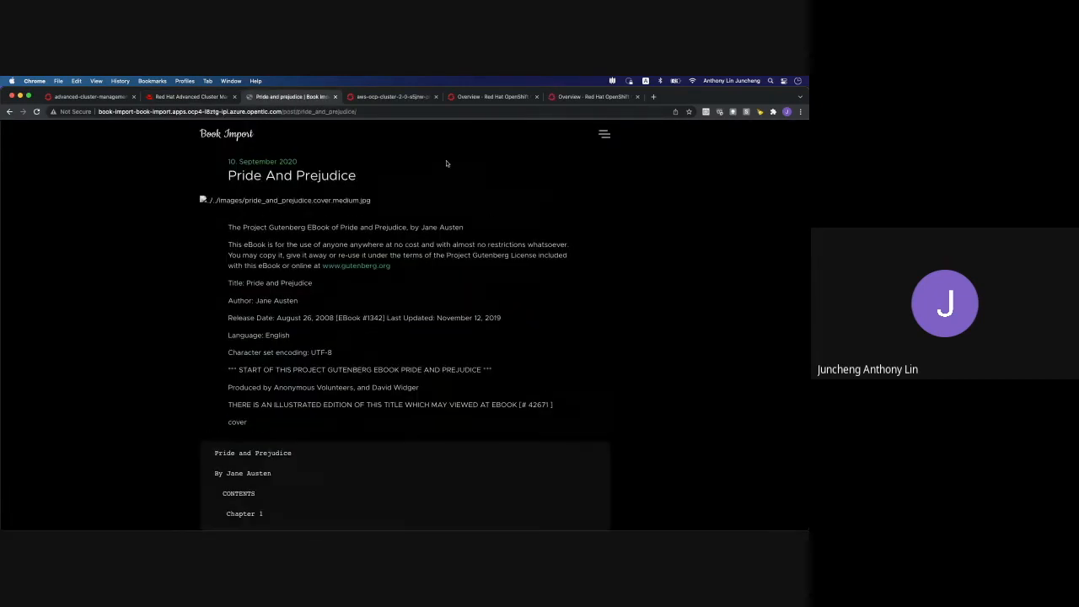
pyautogui.click(392, 97)
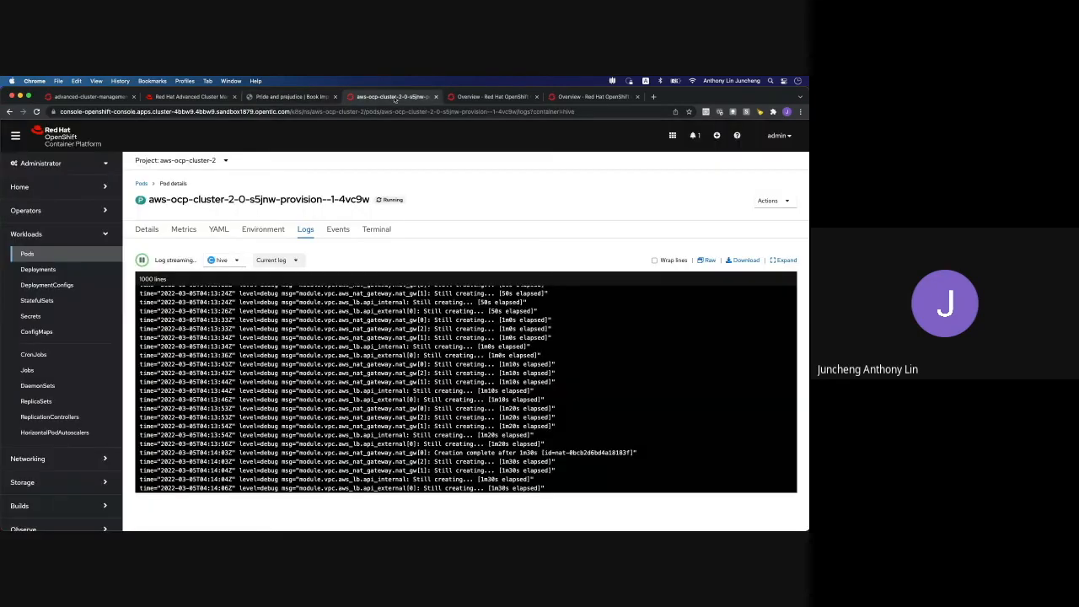
# Open the book-import project on the managed cluster and check its workloads and running pods
pyautogui.click(487, 97)
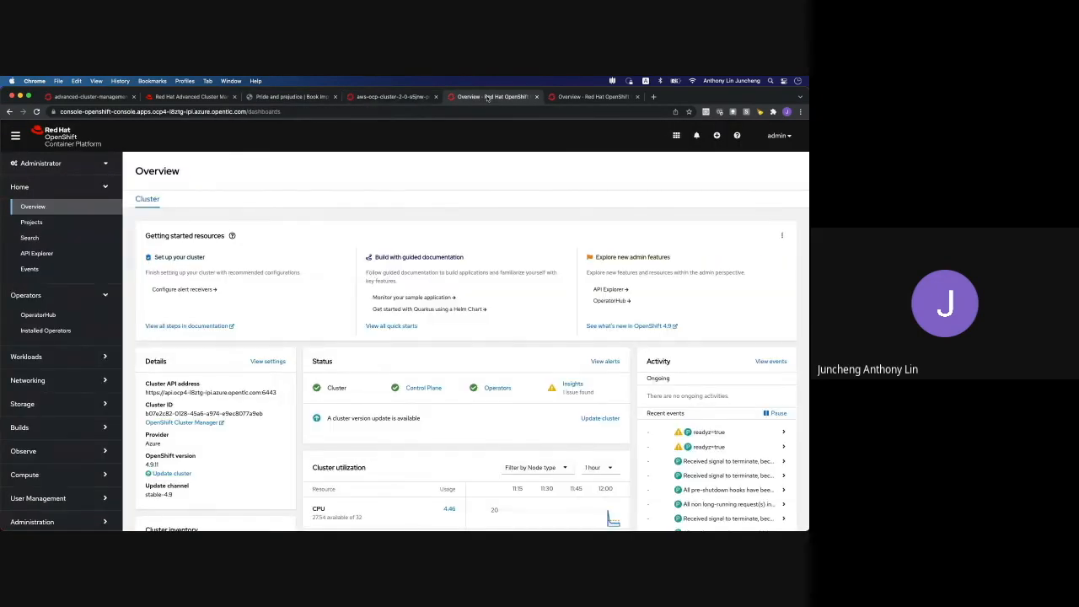
pyautogui.click(50, 225)
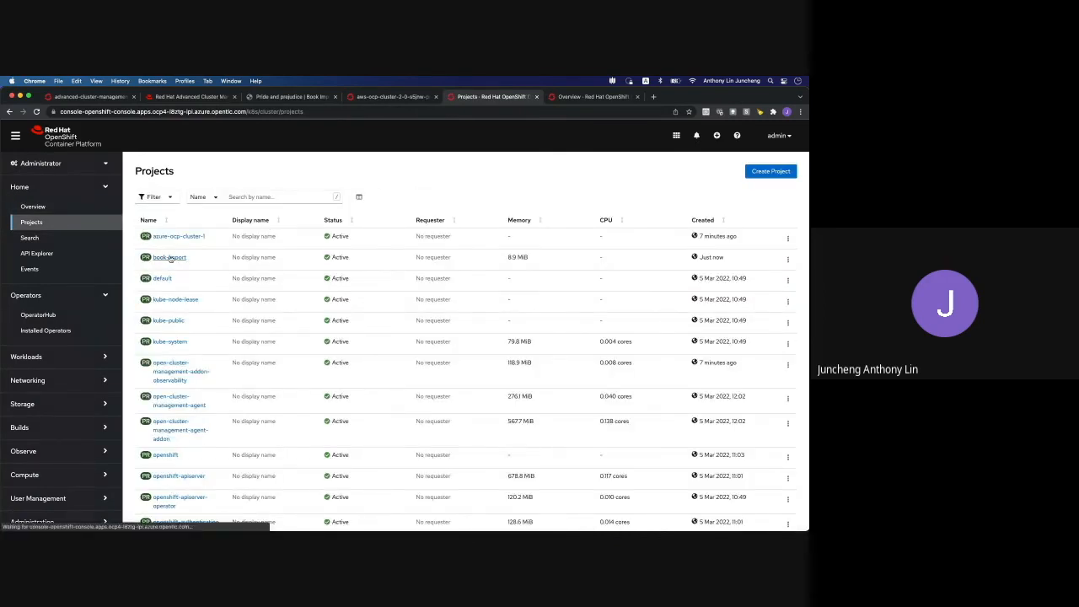
pyautogui.click(170, 258)
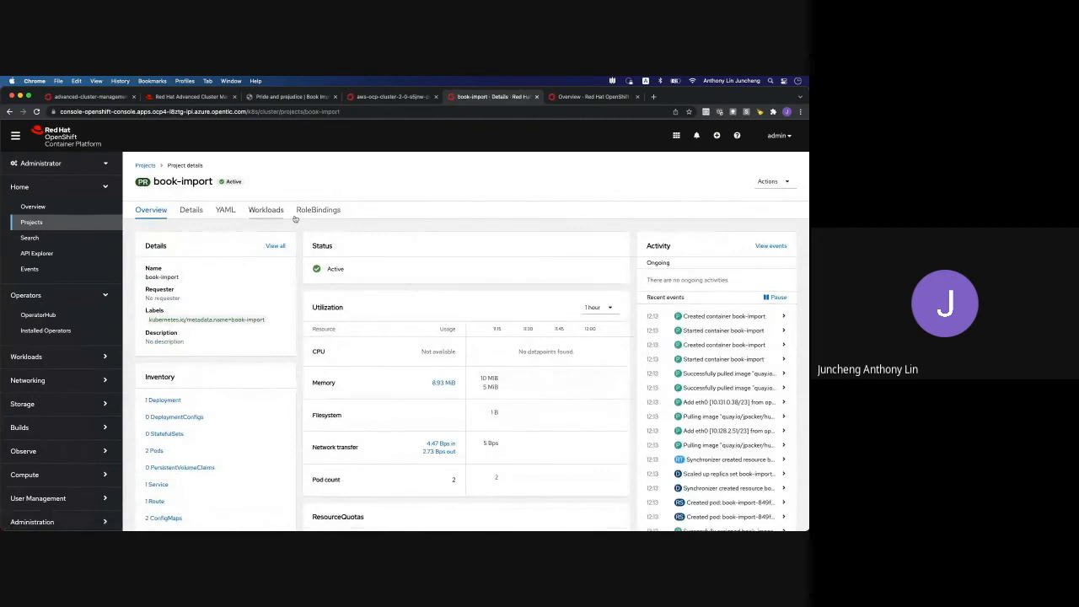
pyautogui.click(269, 217)
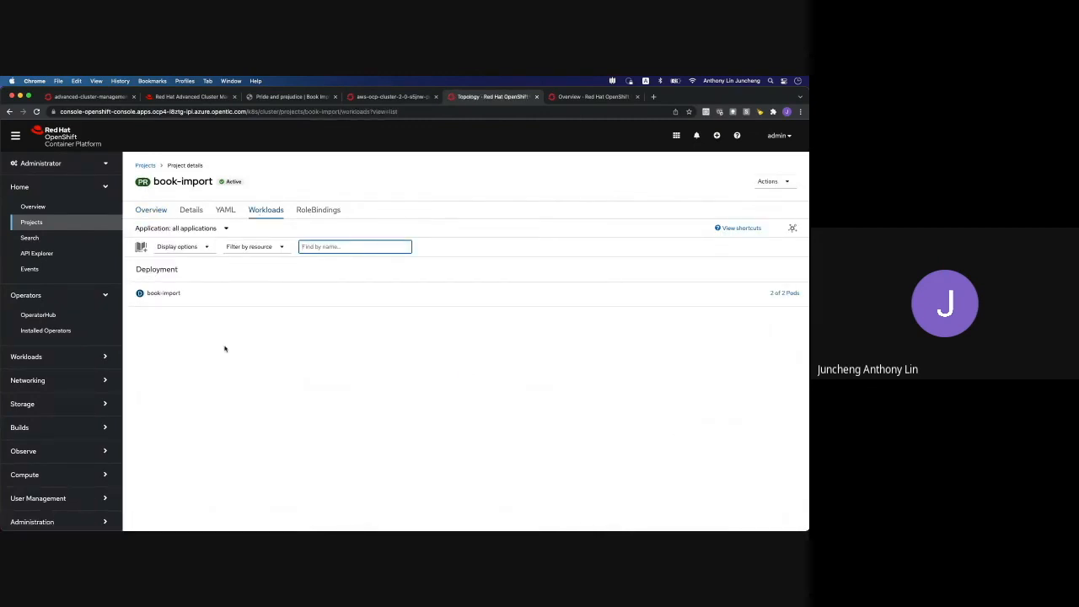
pyautogui.click(91, 357)
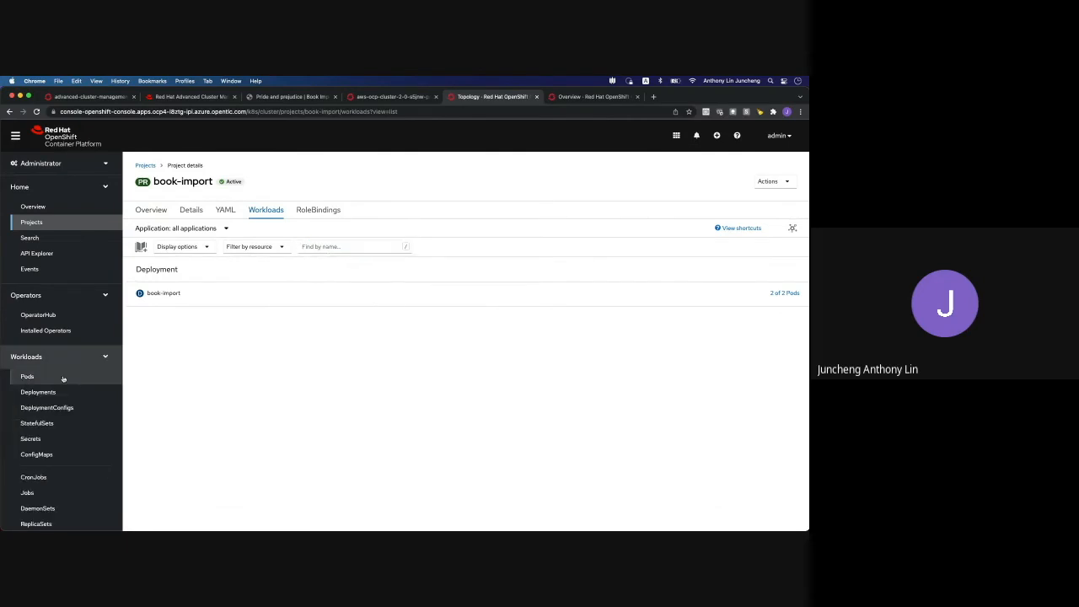
pyautogui.click(86, 379)
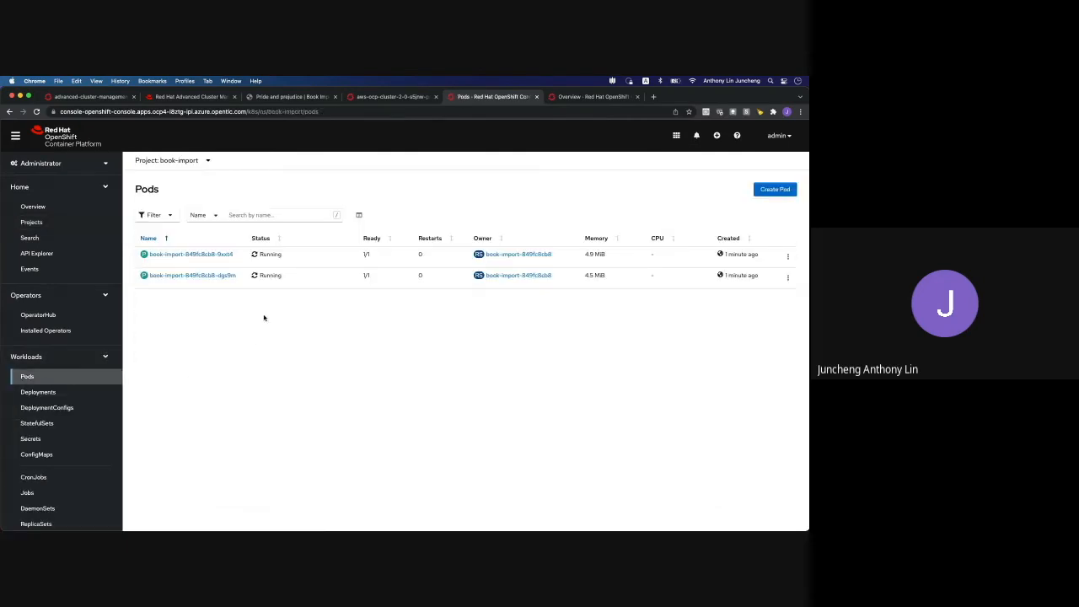
# Check book-import's services and accepted route, then return to the ACM application topology
pyautogui.click(104, 360)
pyautogui.click(105, 380)
pyautogui.click(32, 400)
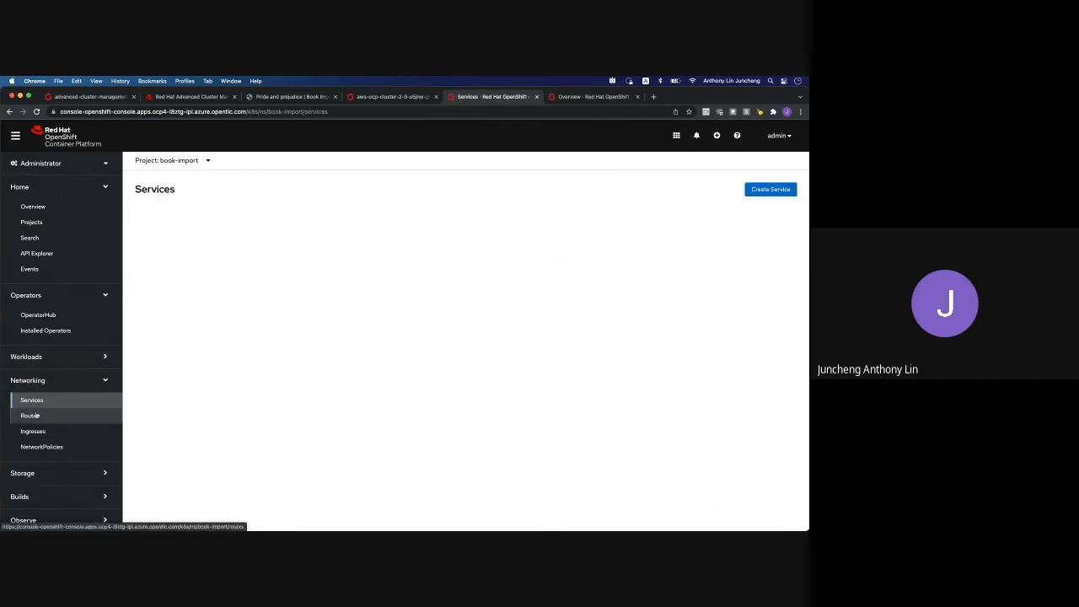
pyautogui.click(31, 415)
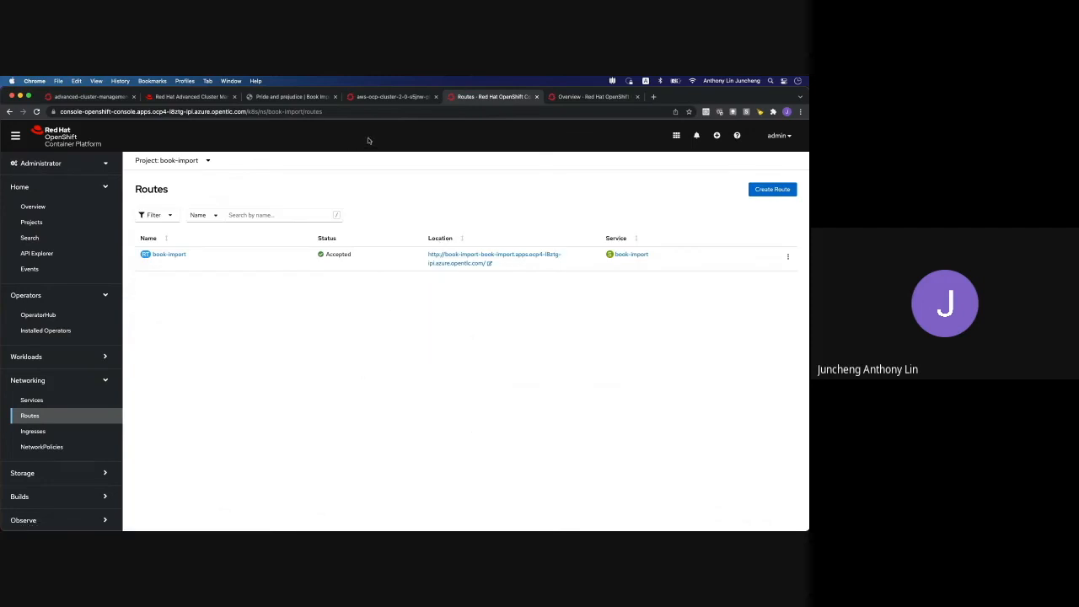
pyautogui.click(205, 97)
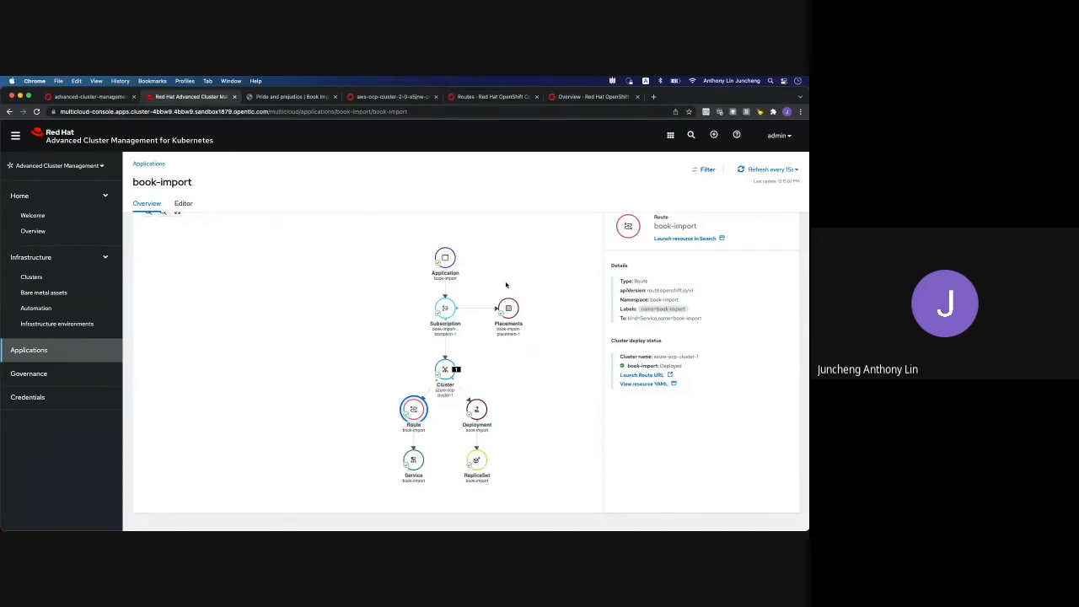
# Scroll up the book-import overview and go to the Governance page
pyautogui.scroll(5, 506, 285)
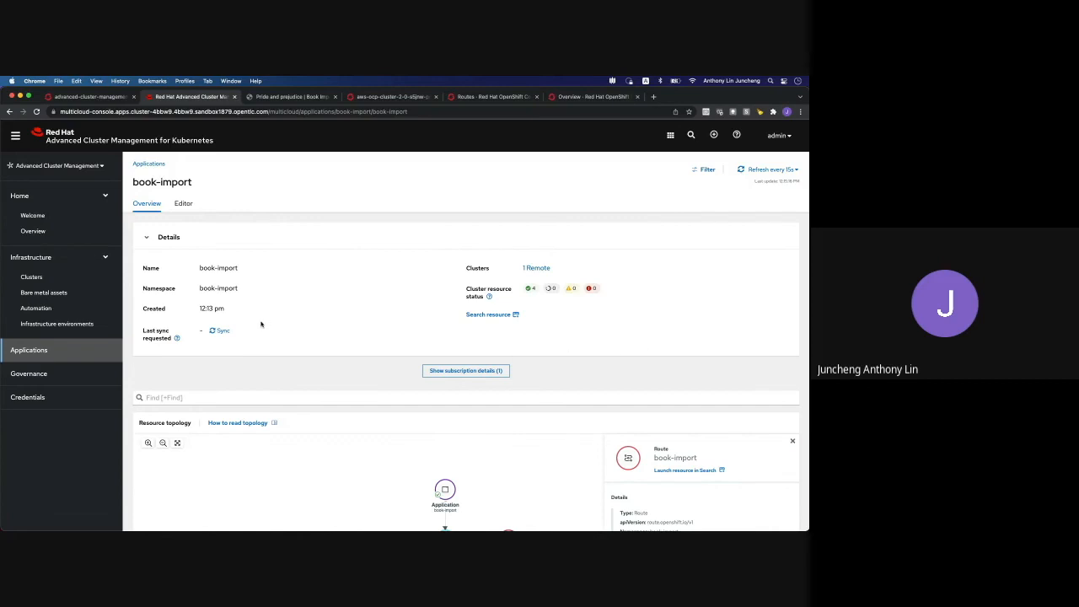
pyautogui.click(87, 378)
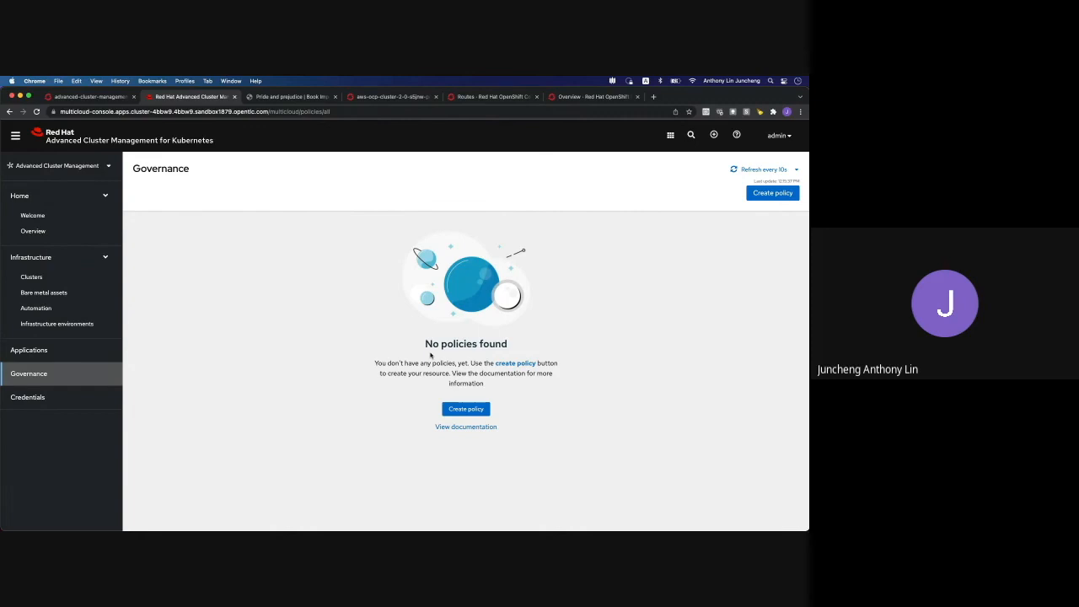
# Create policy-certificatepolicy in the default namespace from the CertificatePolicy template
pyautogui.click(474, 409)
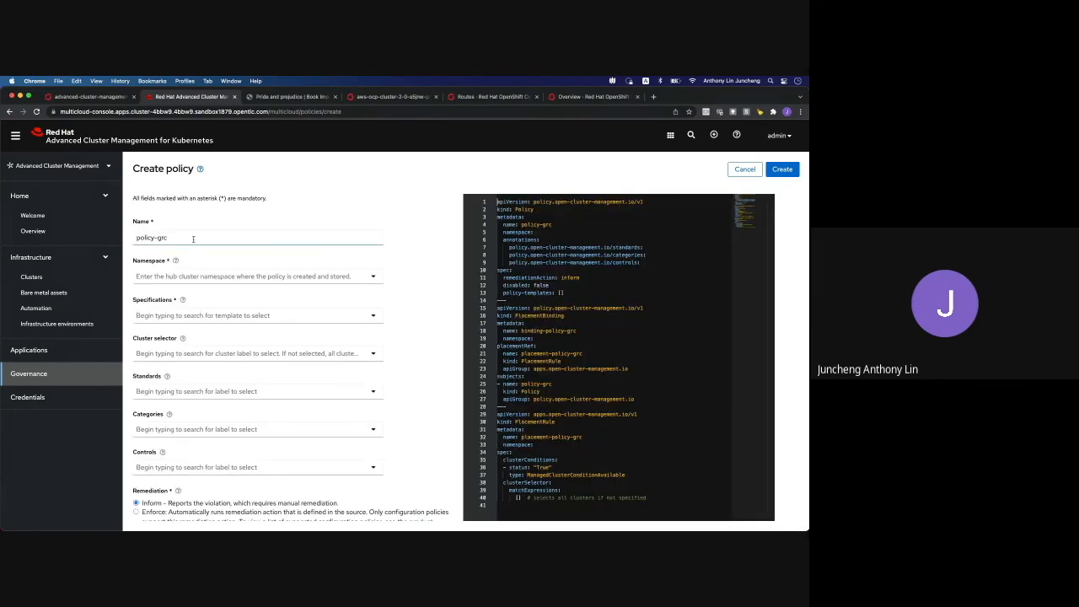
pyautogui.click(374, 279)
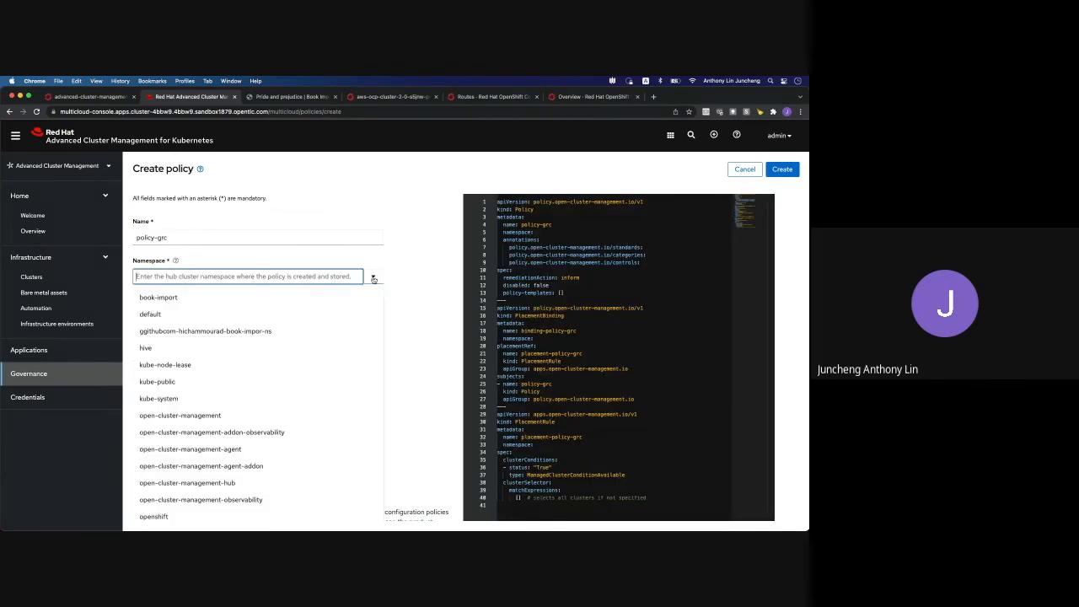
pyautogui.click(203, 311)
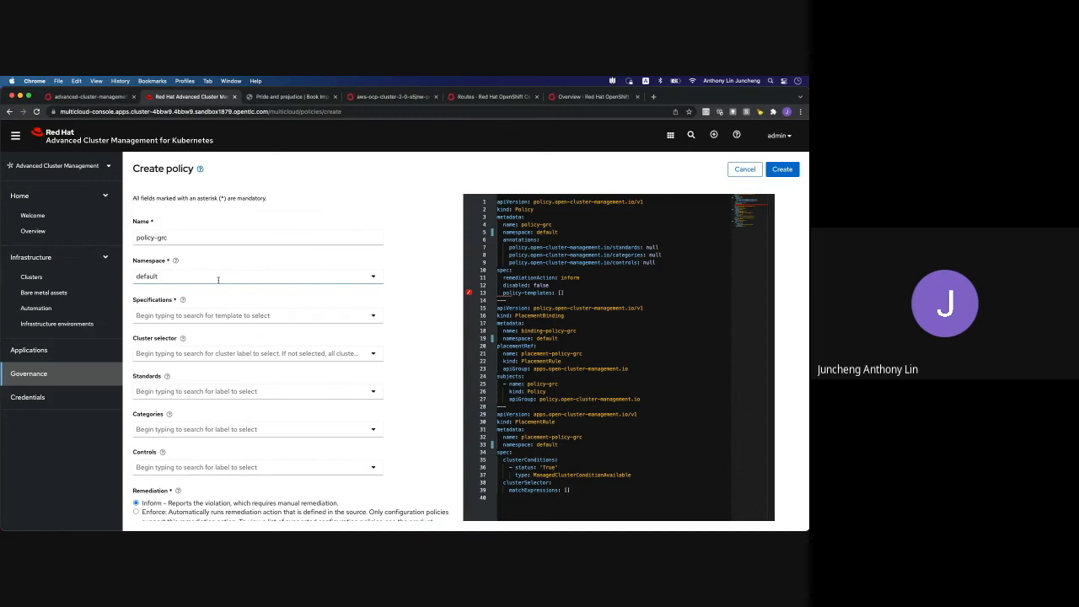
pyautogui.click(374, 317)
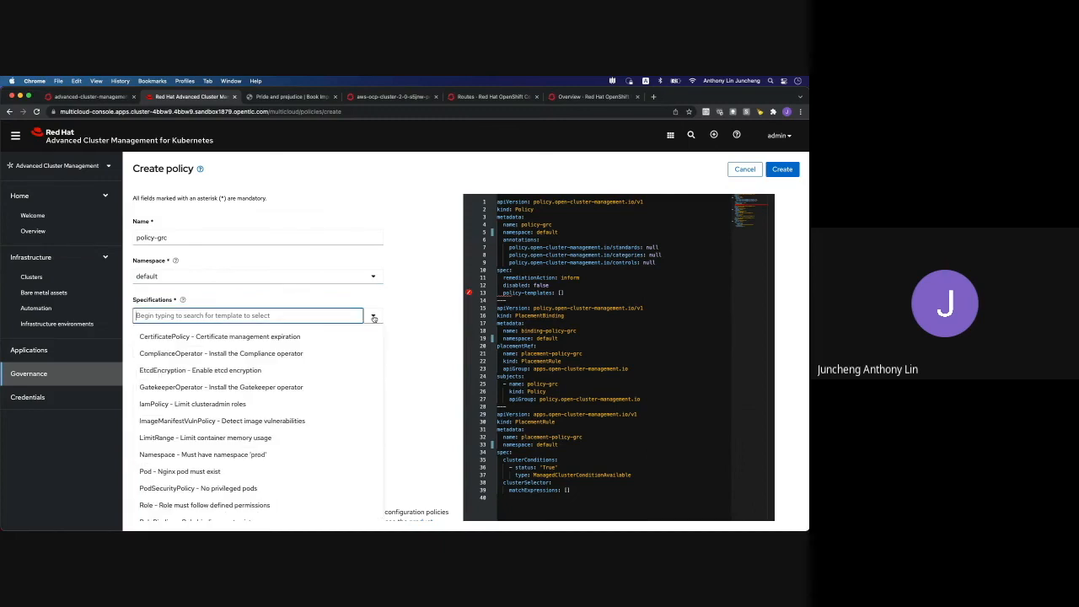
pyautogui.click(244, 338)
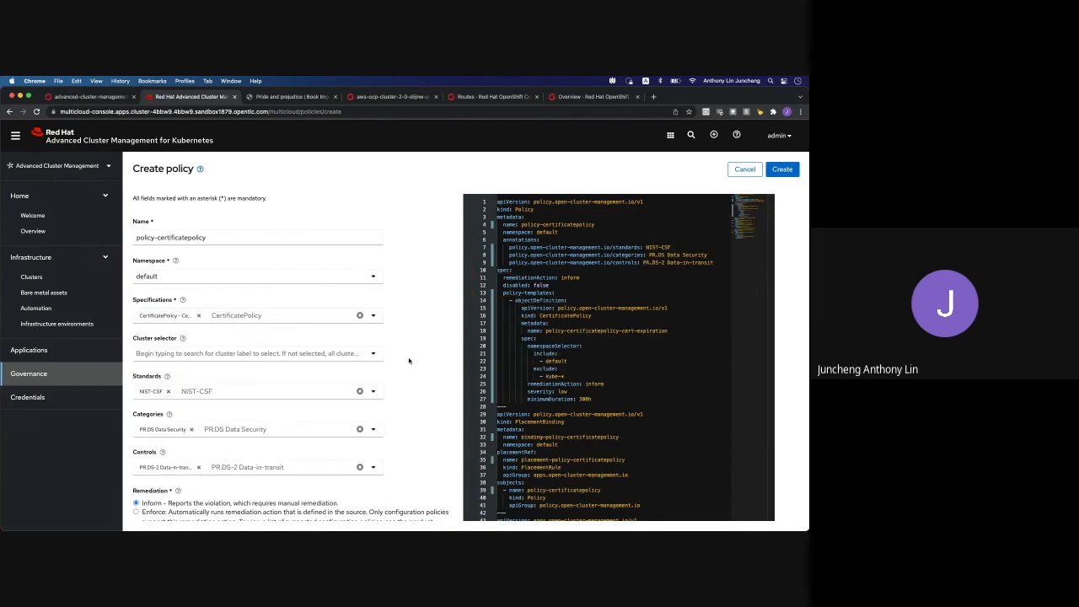
pyautogui.scroll(-1, 407, 360)
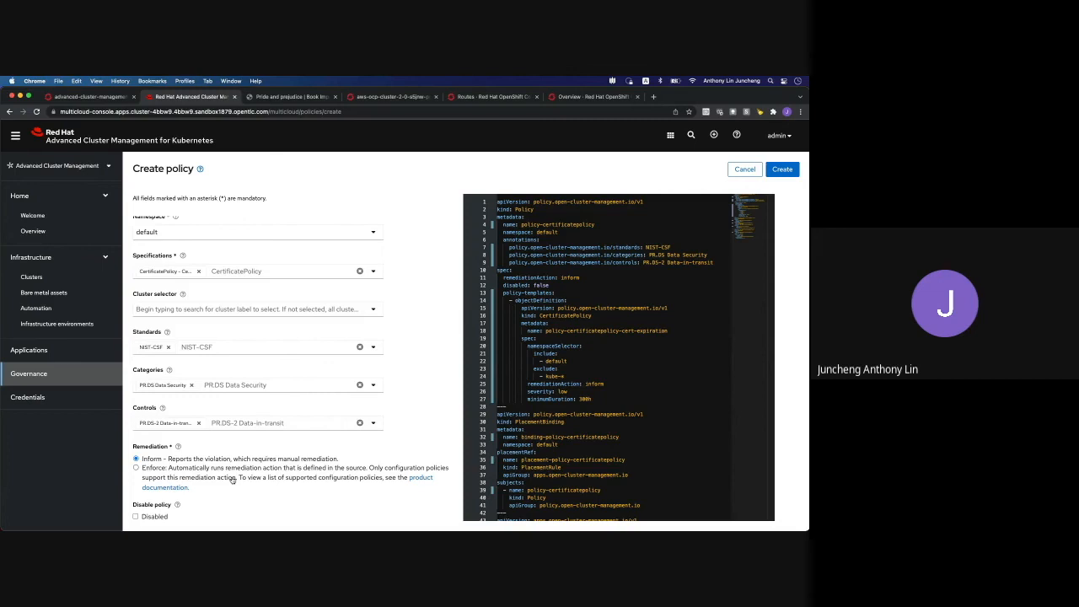
pyautogui.click(781, 171)
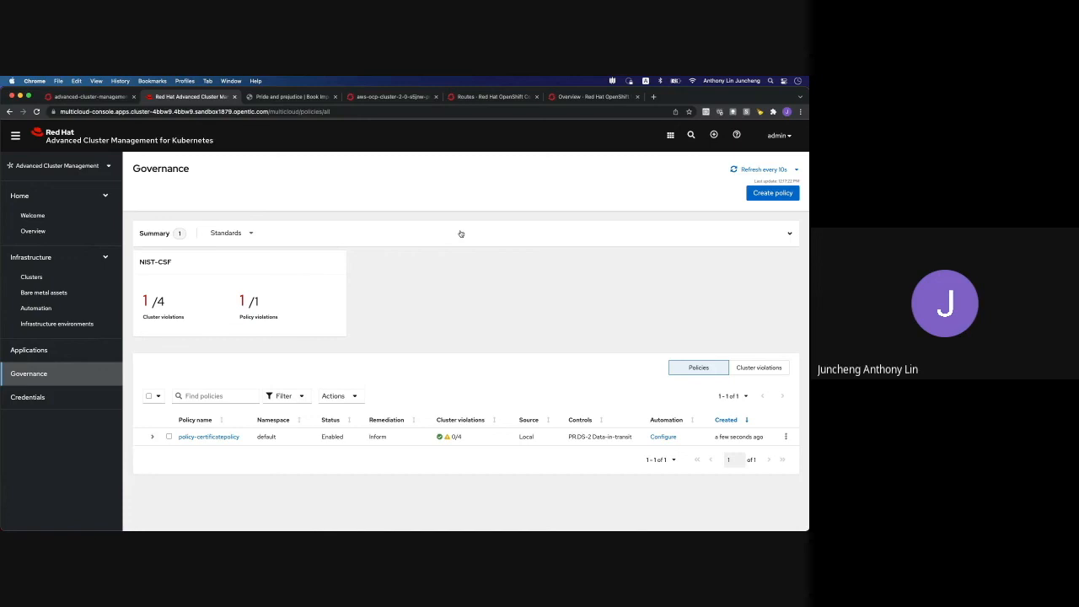
# Review the Overview summary of the Amazon and Microsoft clusters, then bring up the Grafana ACM - Clusters Overview dashboard
pyautogui.click(80, 236)
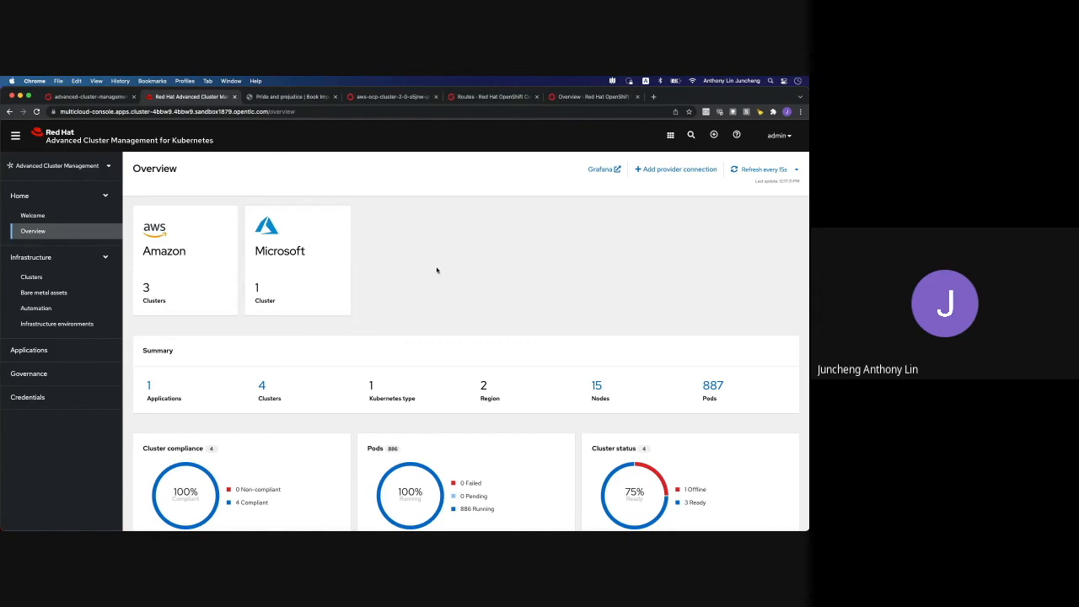
pyautogui.scroll(-3, 436, 270)
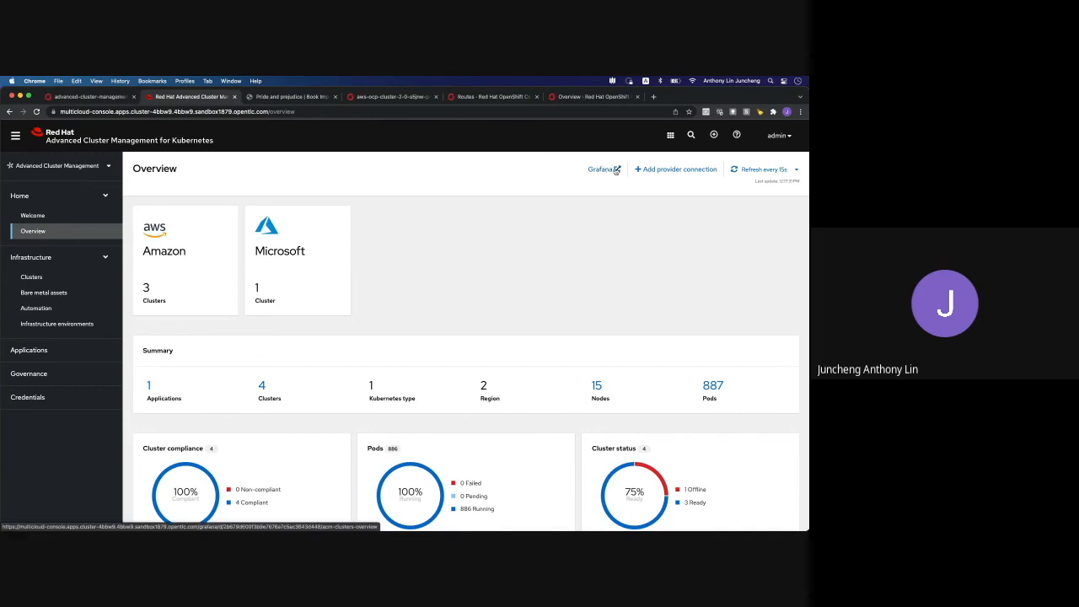
pyautogui.click(616, 169)
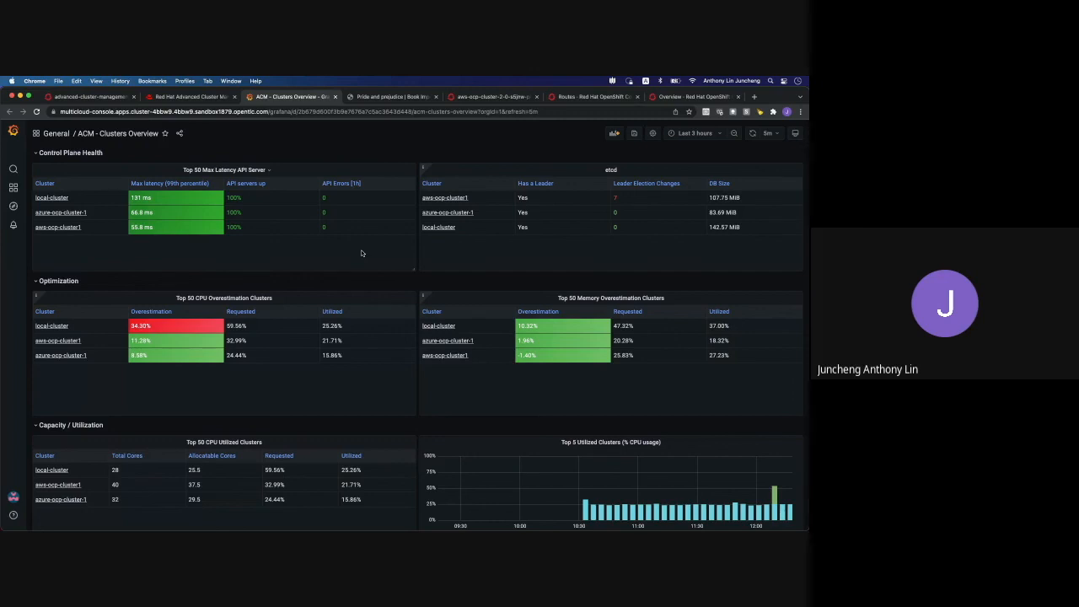
# Inspect the dashboard's control plane health, optimization and capacity panels, then switch back to the ACM browser tab
pyautogui.scroll(-5, 361, 253)
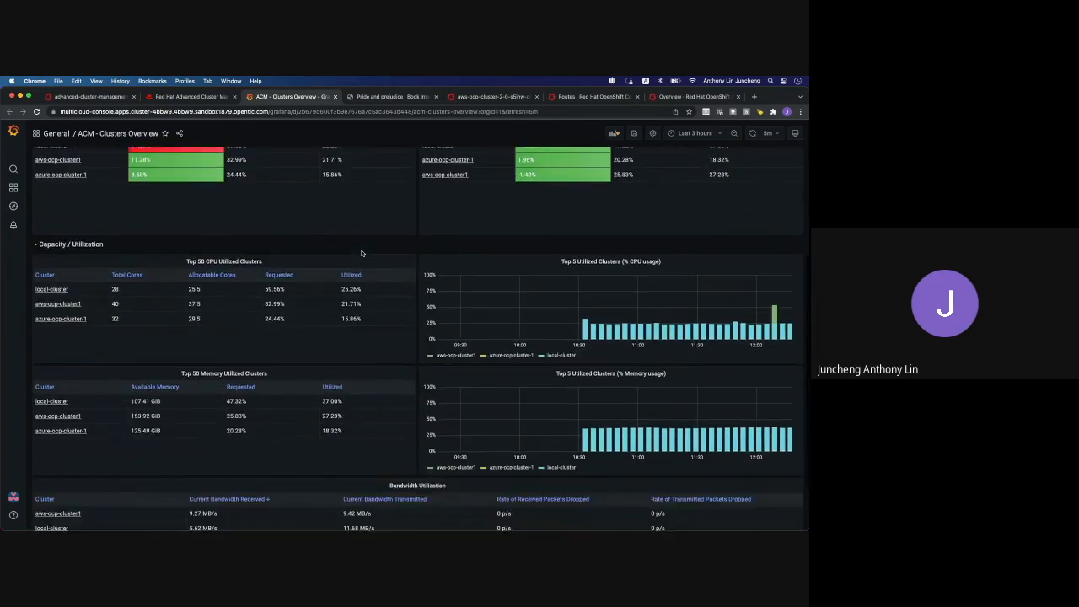
pyautogui.scroll(-2, 361, 253)
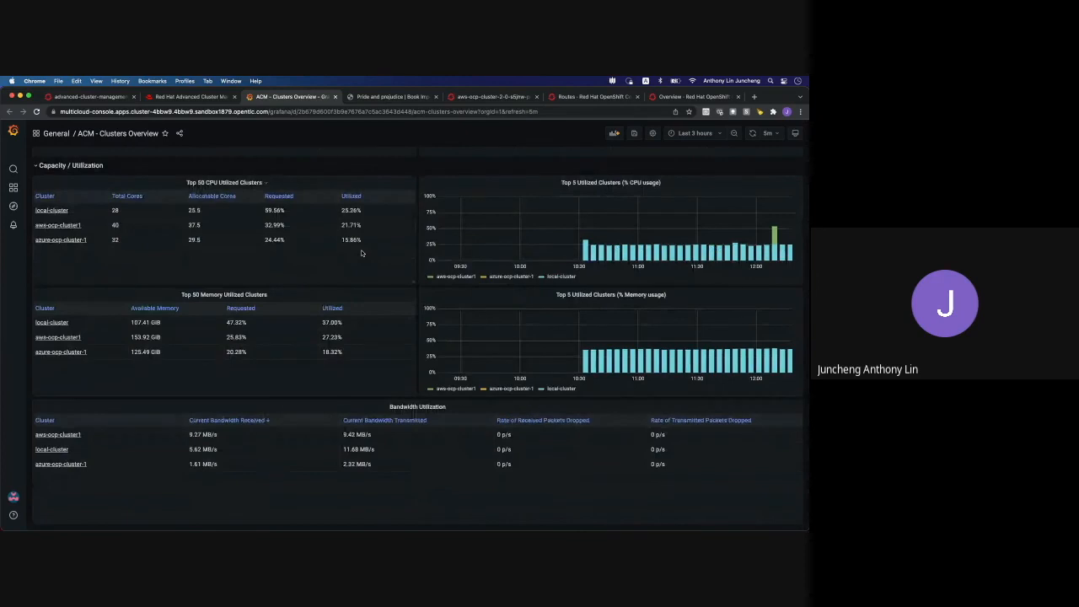
pyautogui.scroll(7, 361, 253)
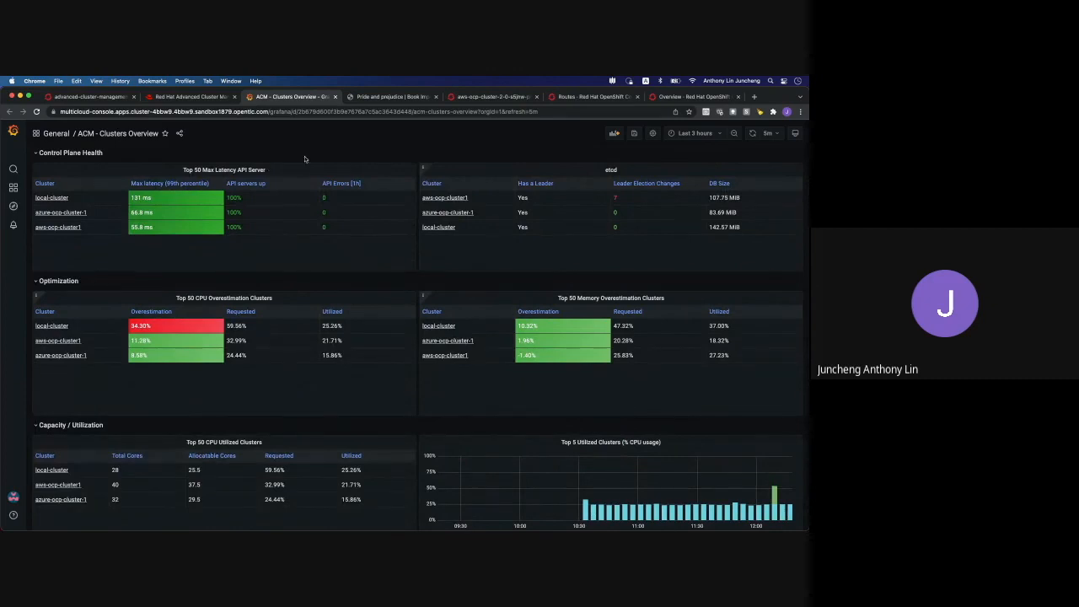
pyautogui.click(193, 97)
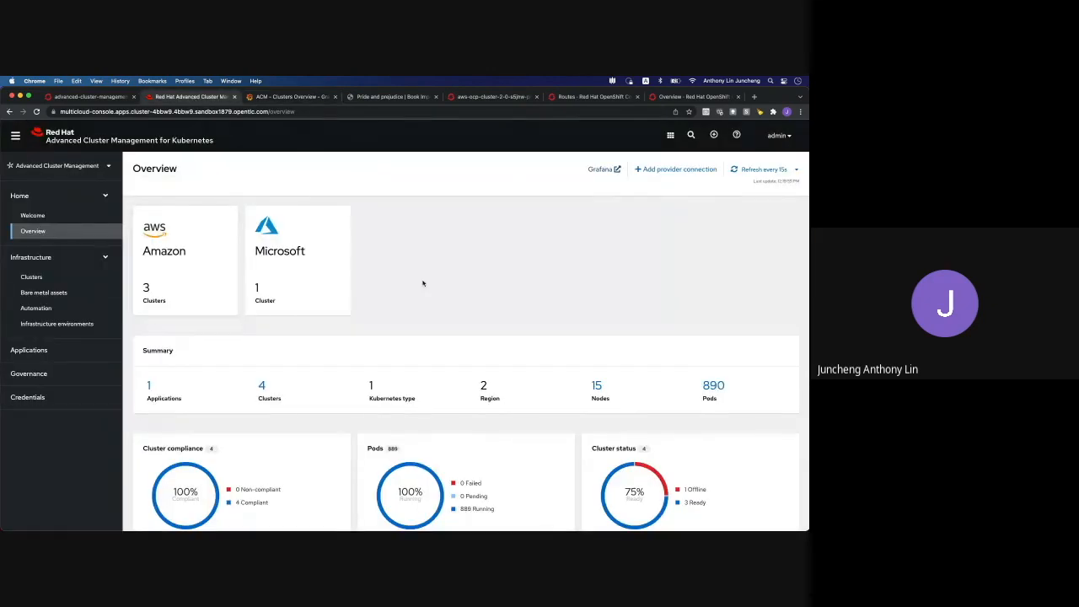